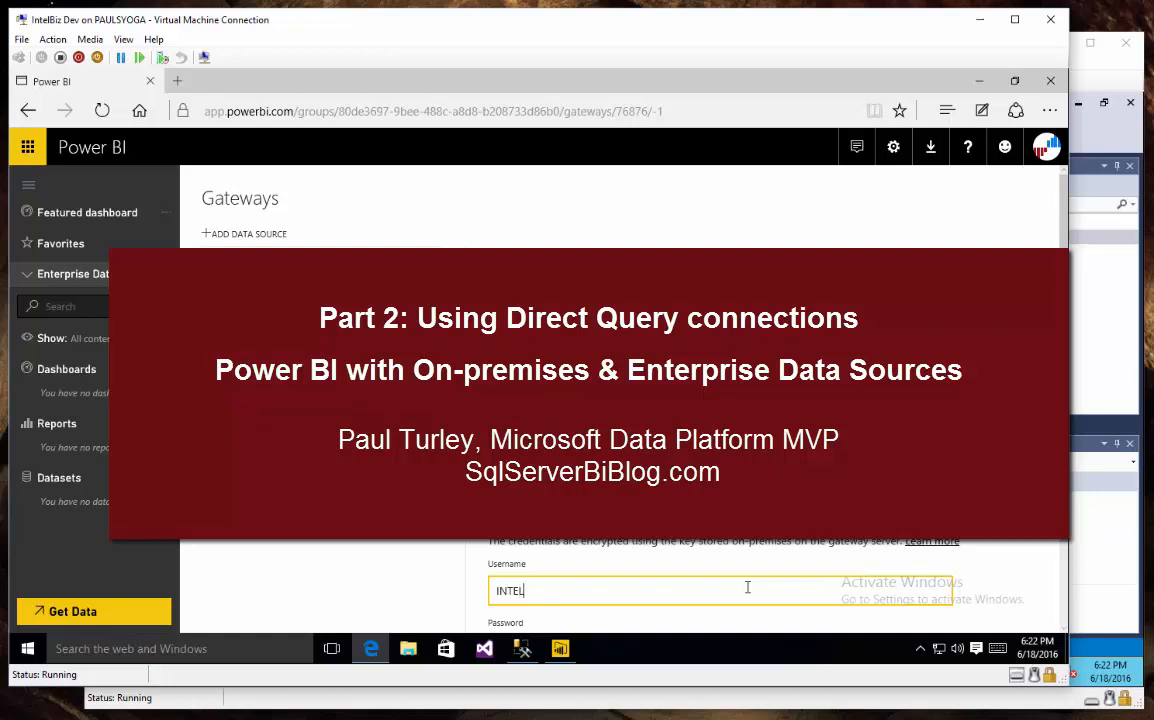
Set the new data source's username to INTELBIZ\administrator and enter the account password
type("LBIZ\\")
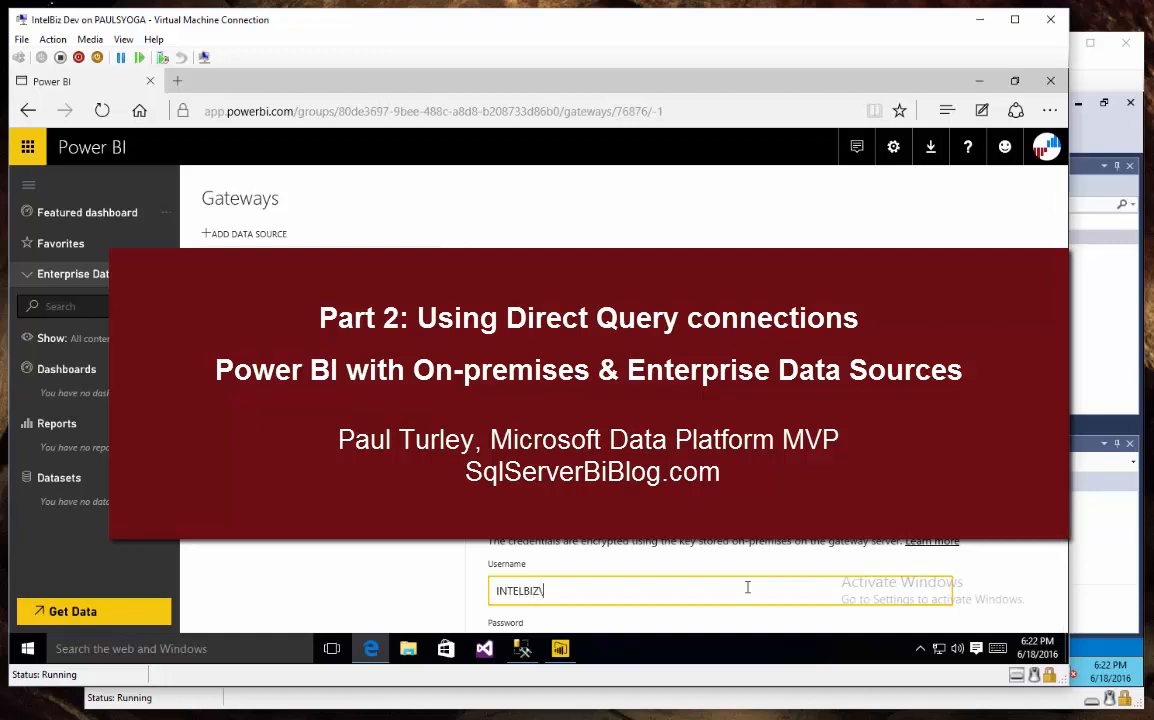
type("administrator")
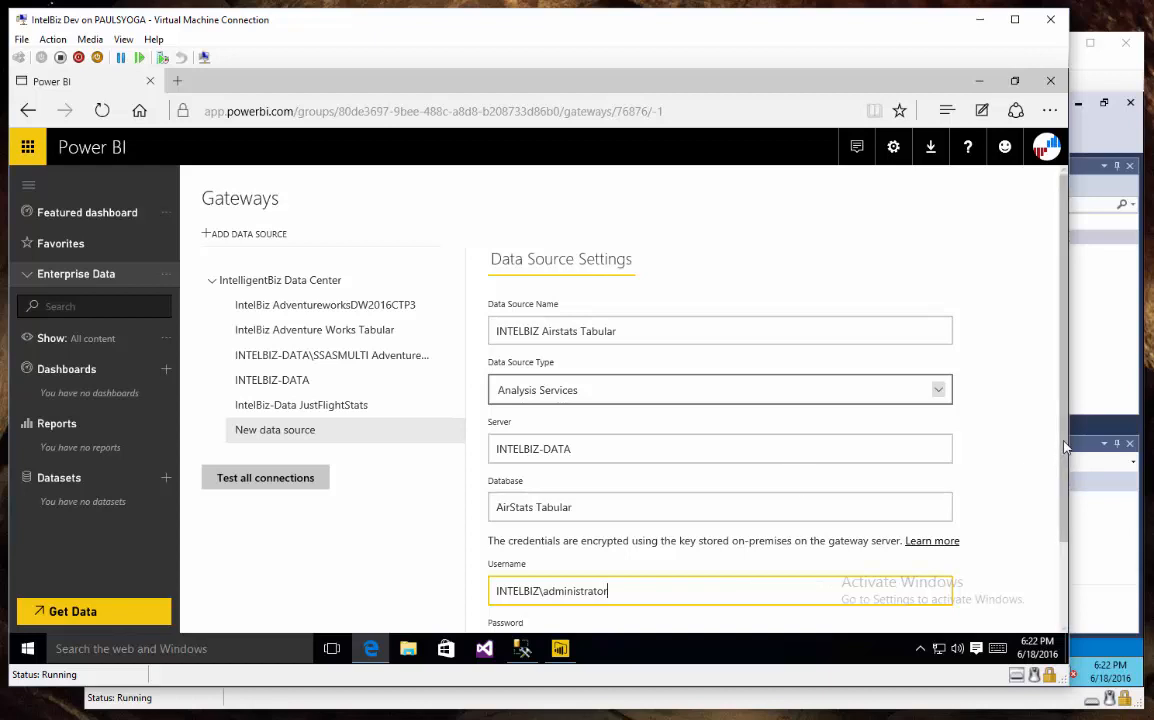
scroll(1070, 481, "down", 1)
scroll(989, 535, "down", 2)
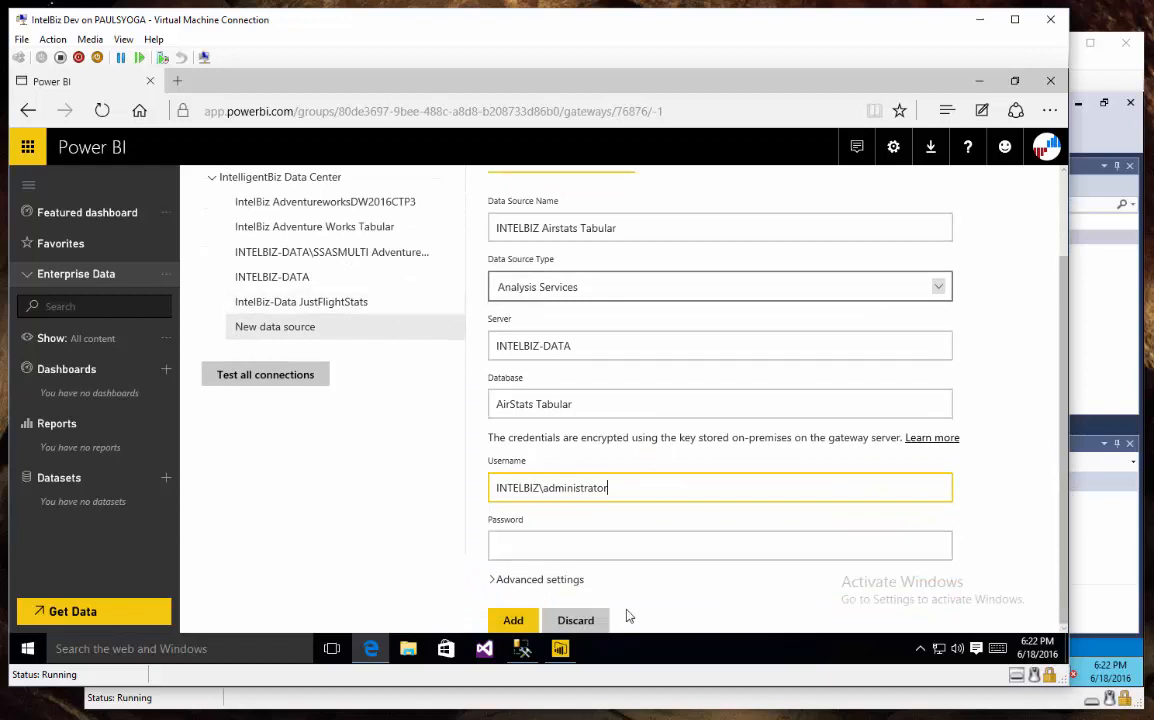
left_click(590, 544)
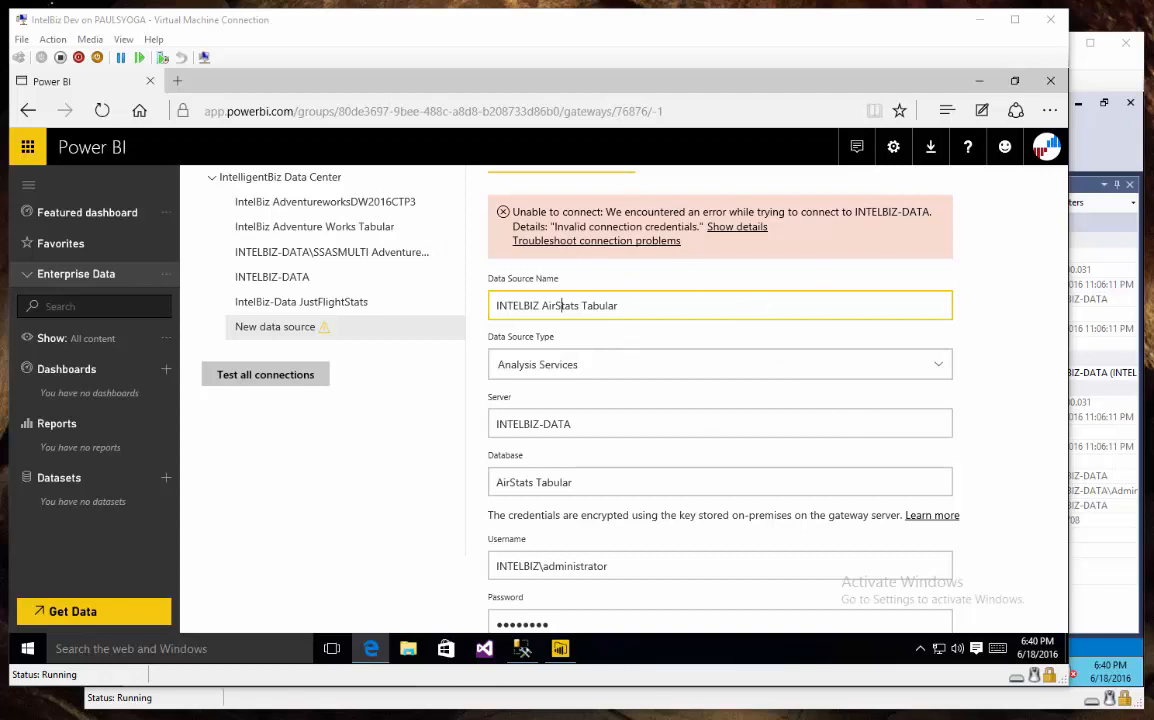
Switch to the IntelBiz Data Center machine and open the security properties of the INTELBIZ-DATA Analysis Services server
left_click(526, 704)
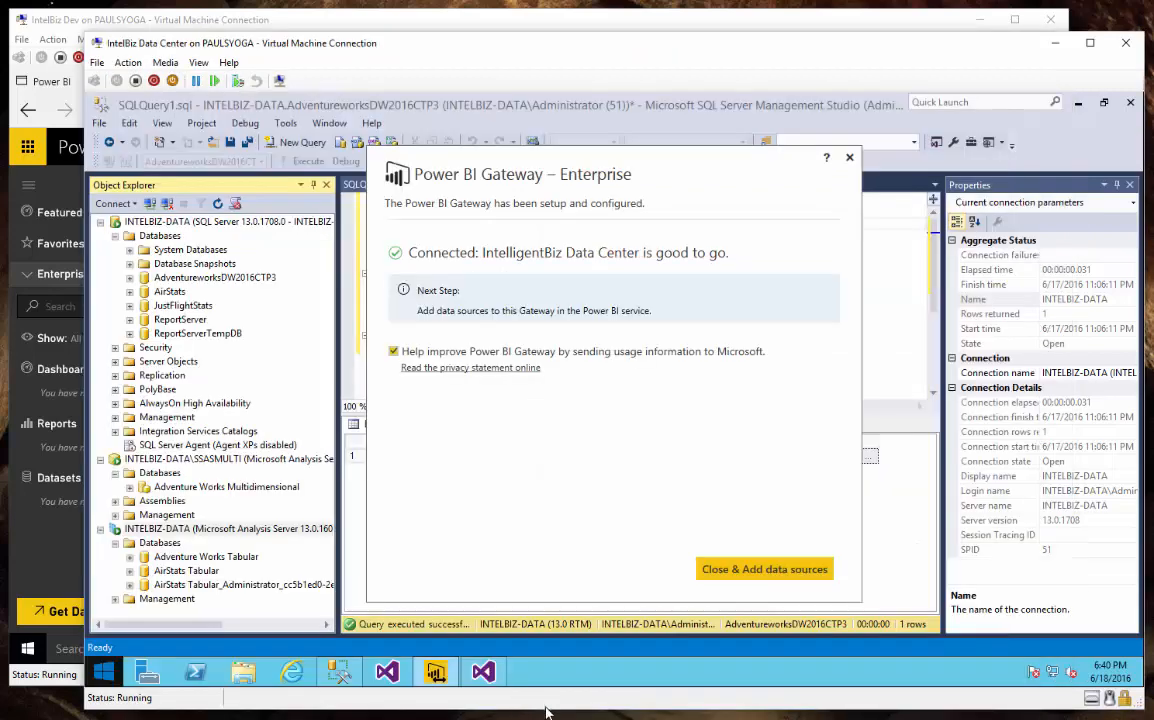
right_click(212, 528)
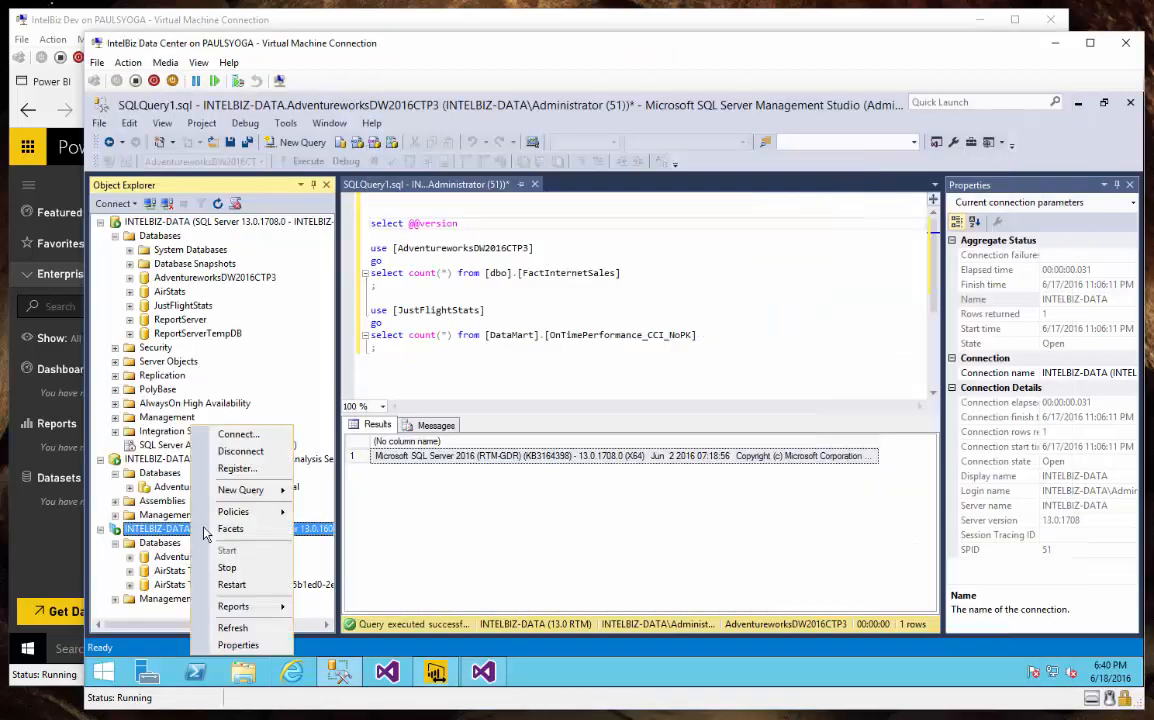
left_click(240, 645)
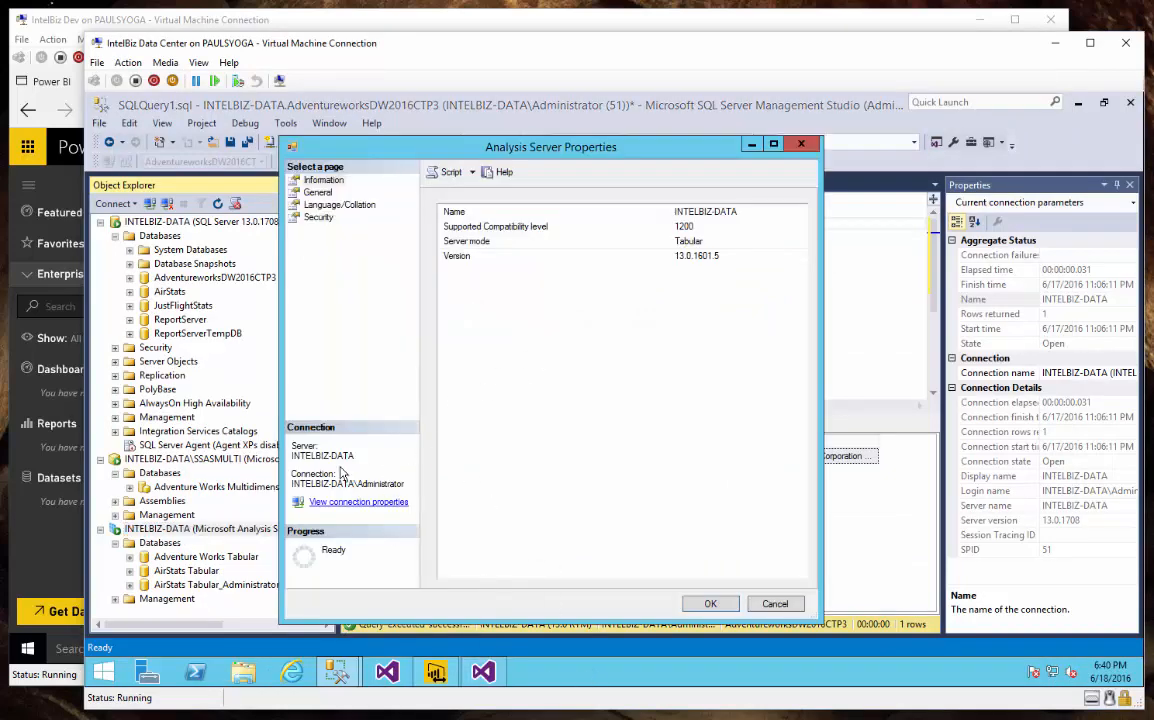
left_click(296, 217)
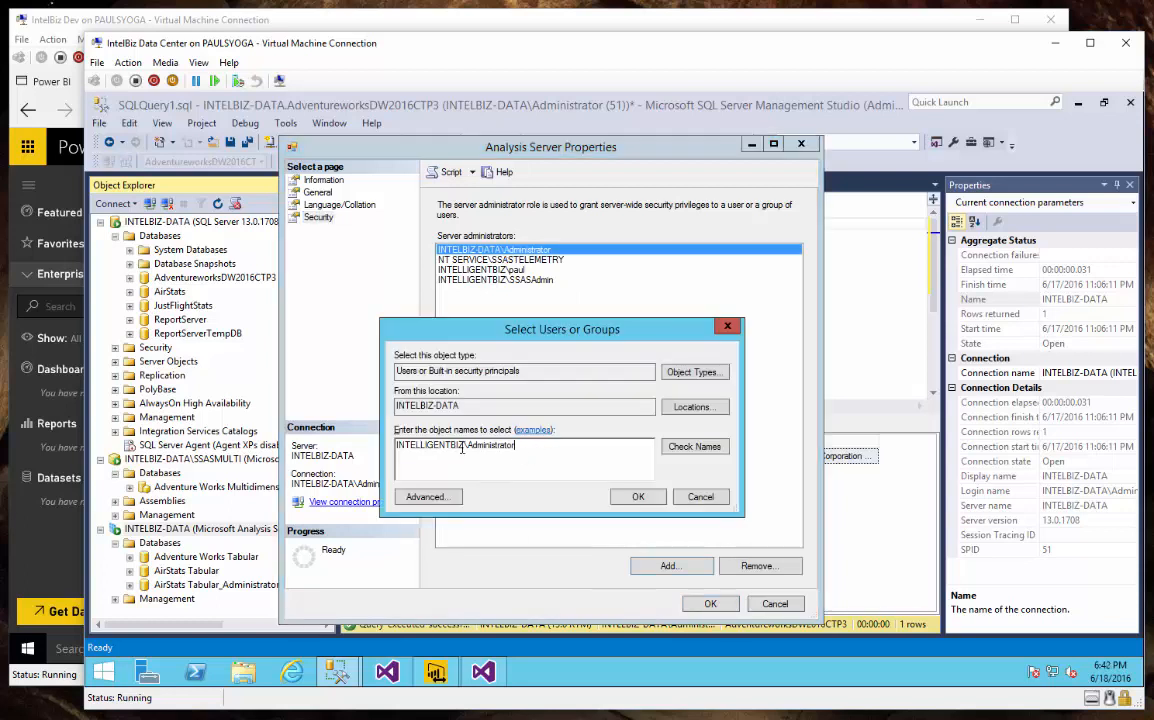
Correct the account name to INTELBIZ-DATA\Administrator, check it, and add it to the server administrators
left_click_drag(464, 446, 425, 446)
type("BIZ")
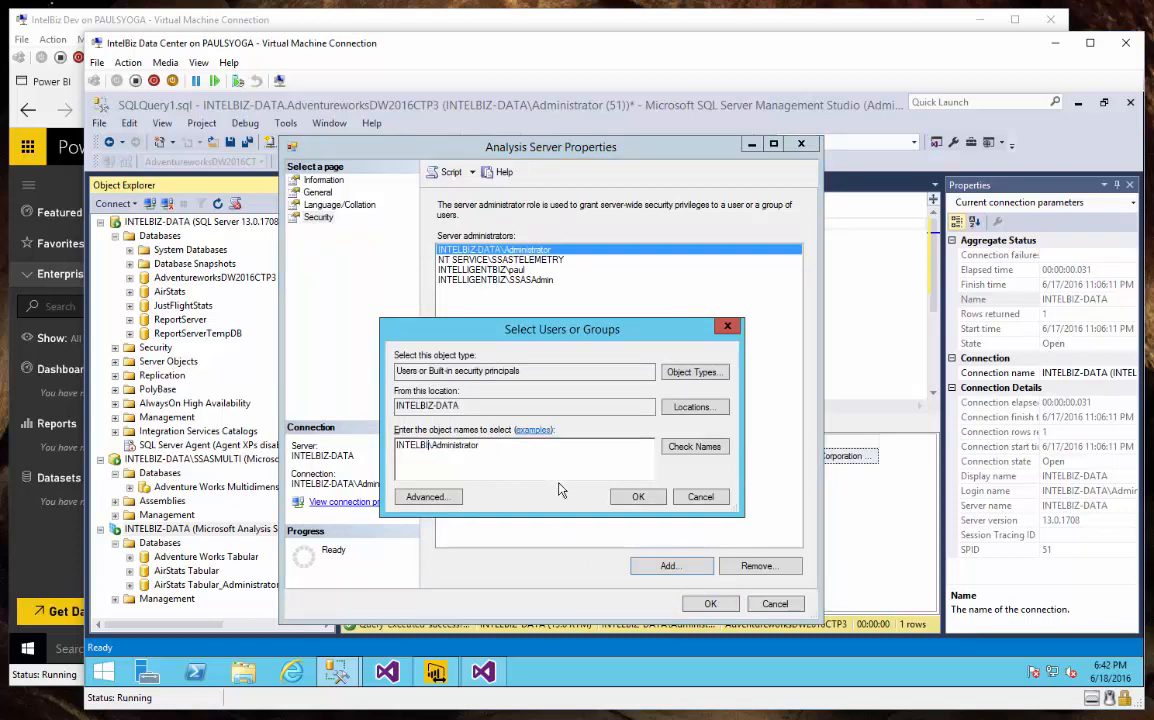
type("-DATA")
left_click(712, 446)
left_click(638, 498)
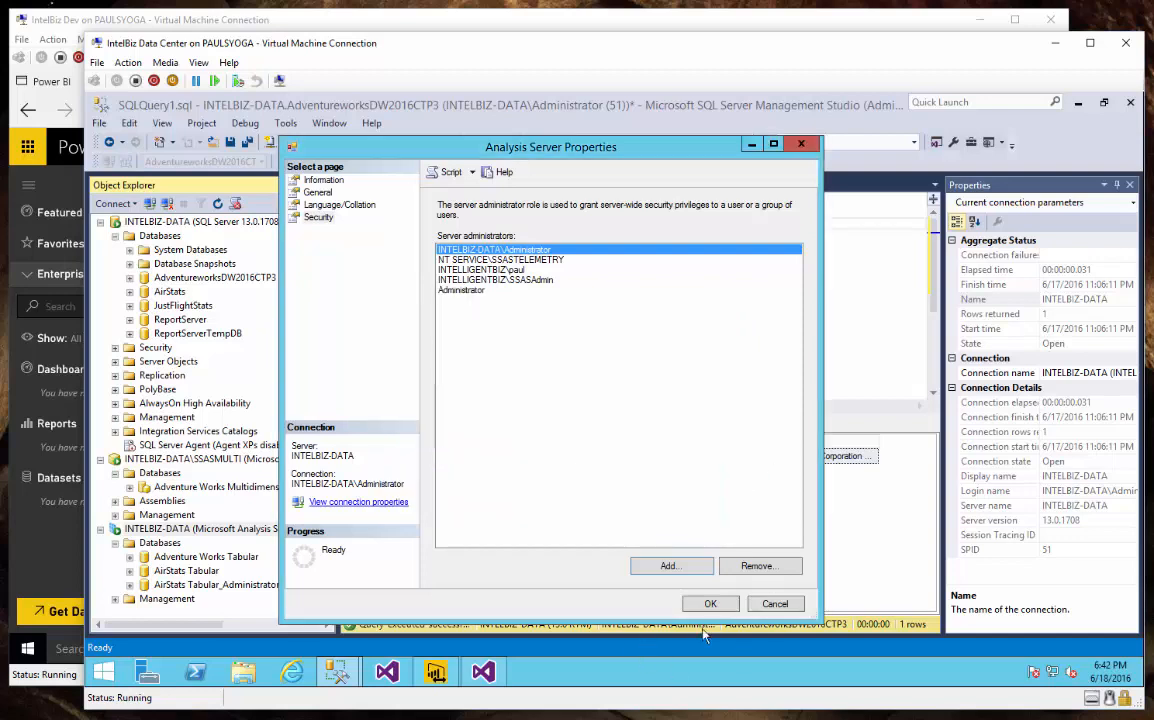
left_click(712, 604)
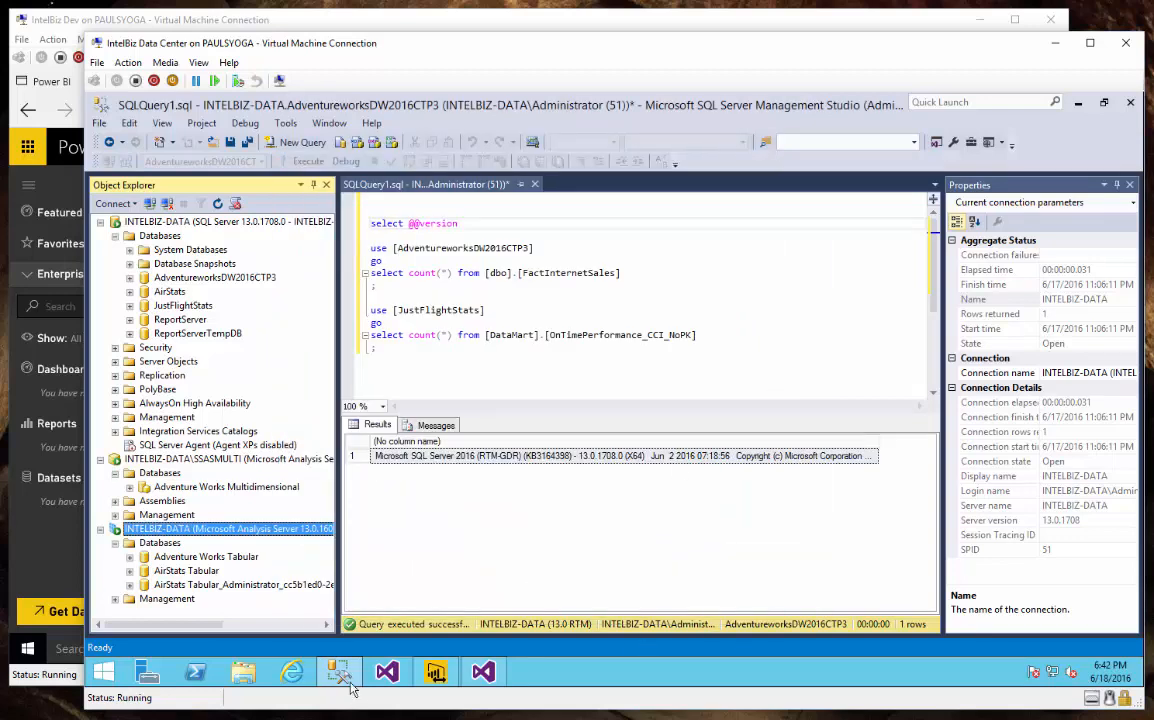
Back in the Power BI gateway settings, set the username to INTELBIZ-DATA\administrator, add the data source and let the browser save the password
left_click(73, 571)
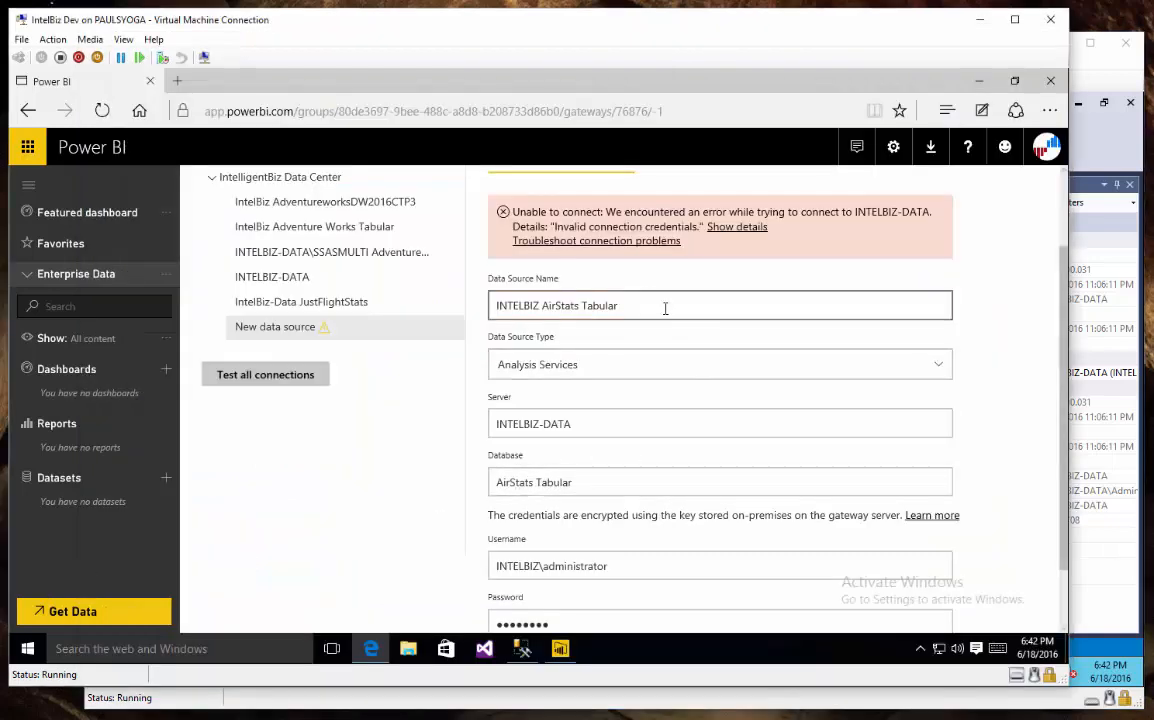
left_click(540, 566)
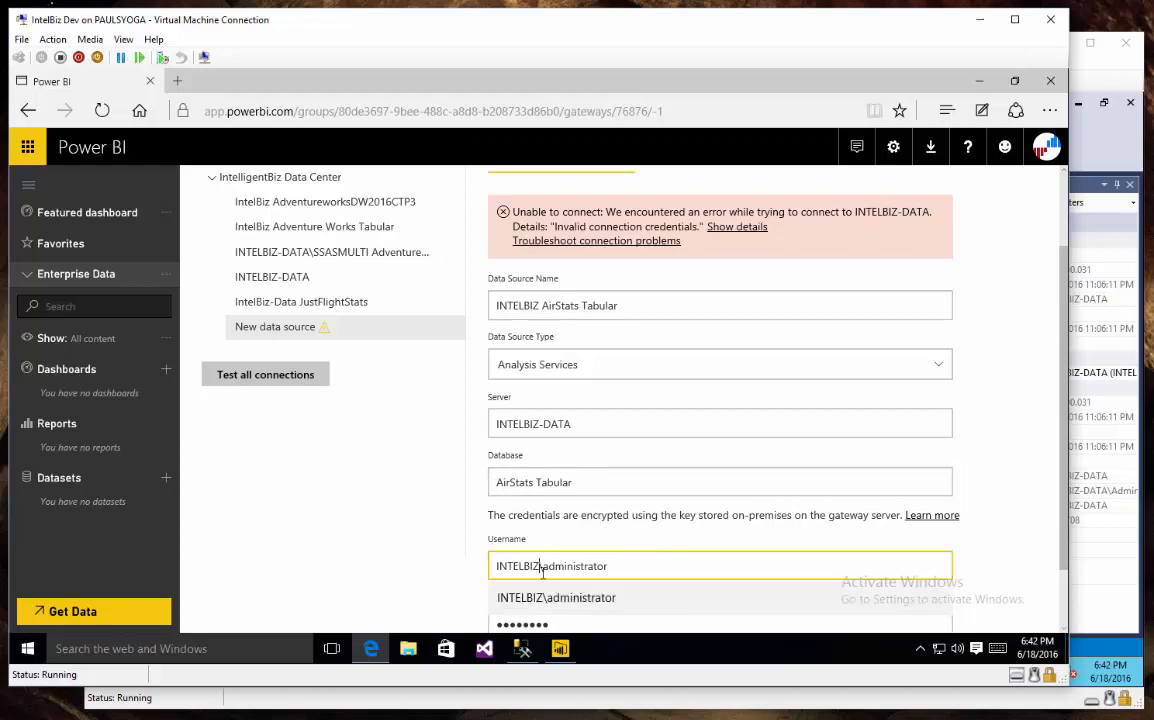
type("-DATA")
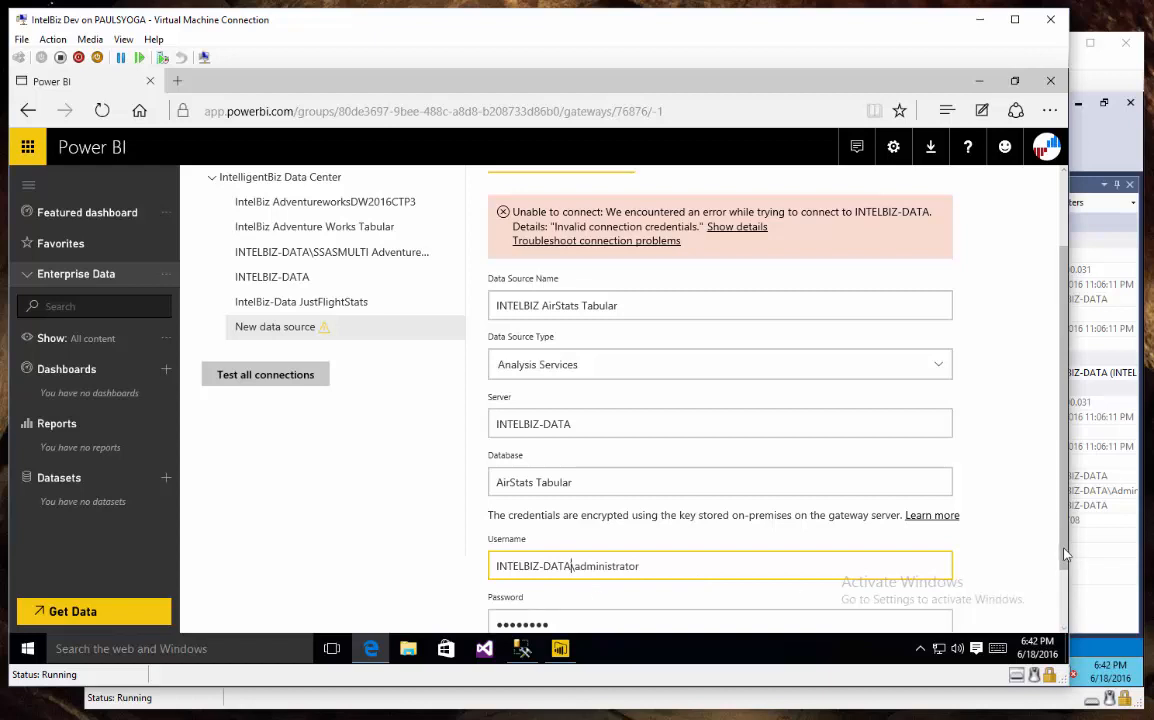
left_click_drag(1062, 548, 1058, 635)
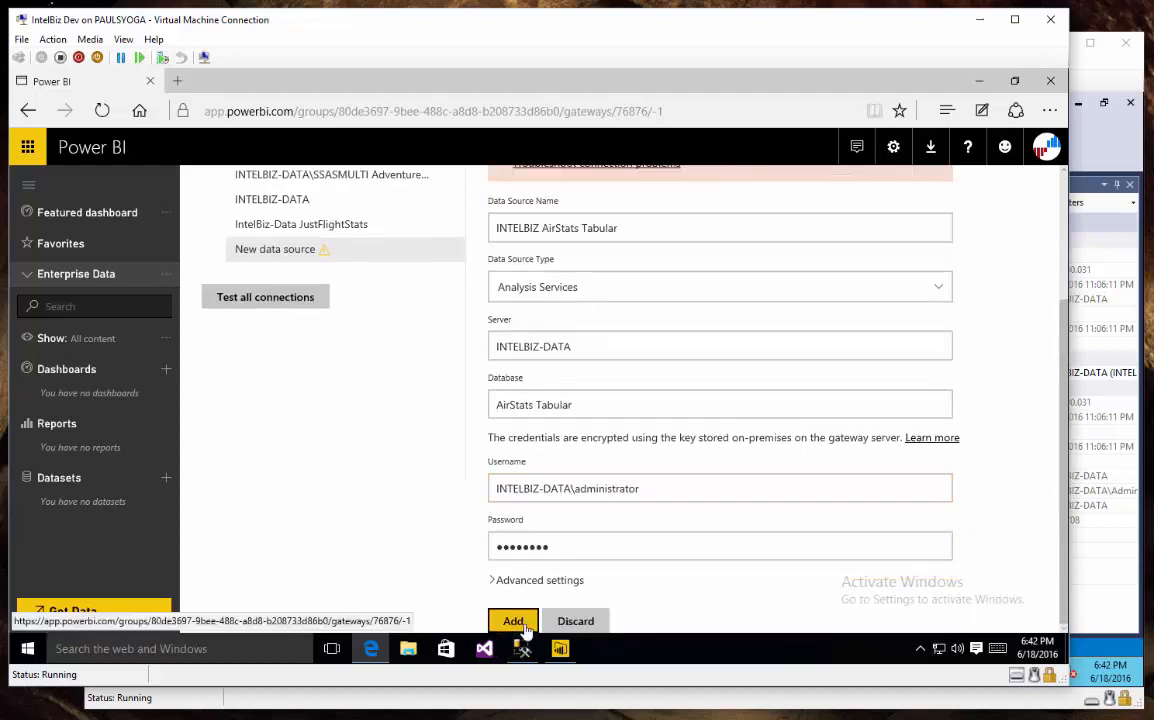
left_click(514, 622)
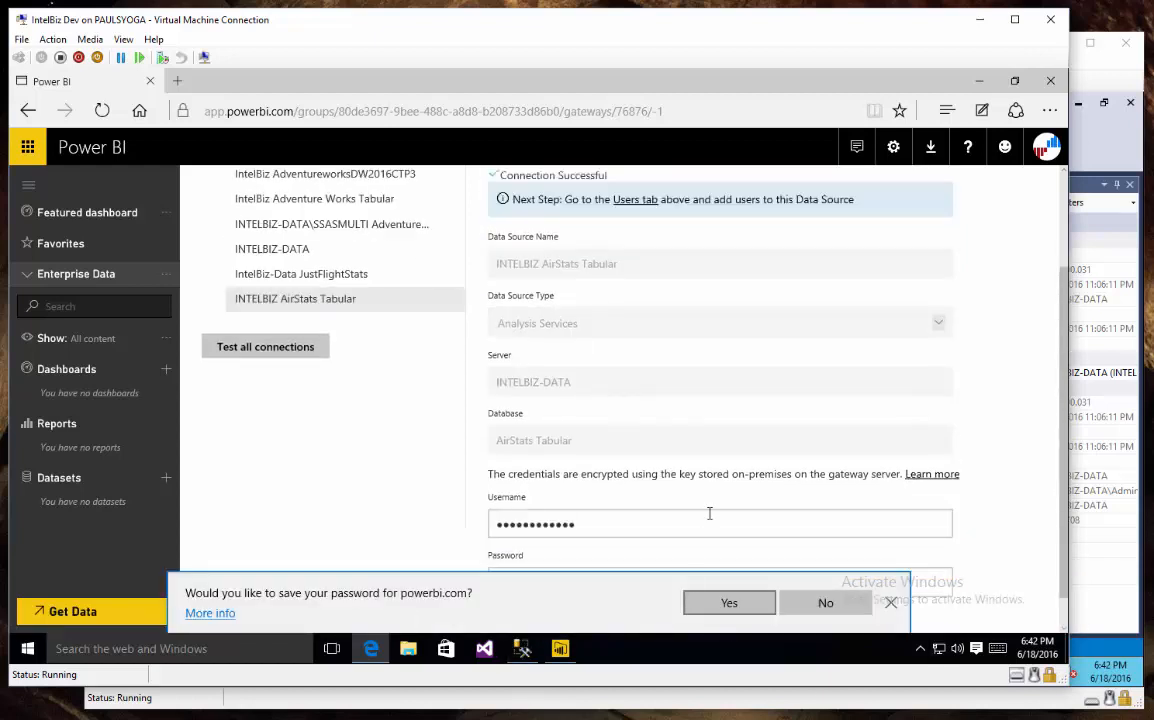
left_click(748, 605)
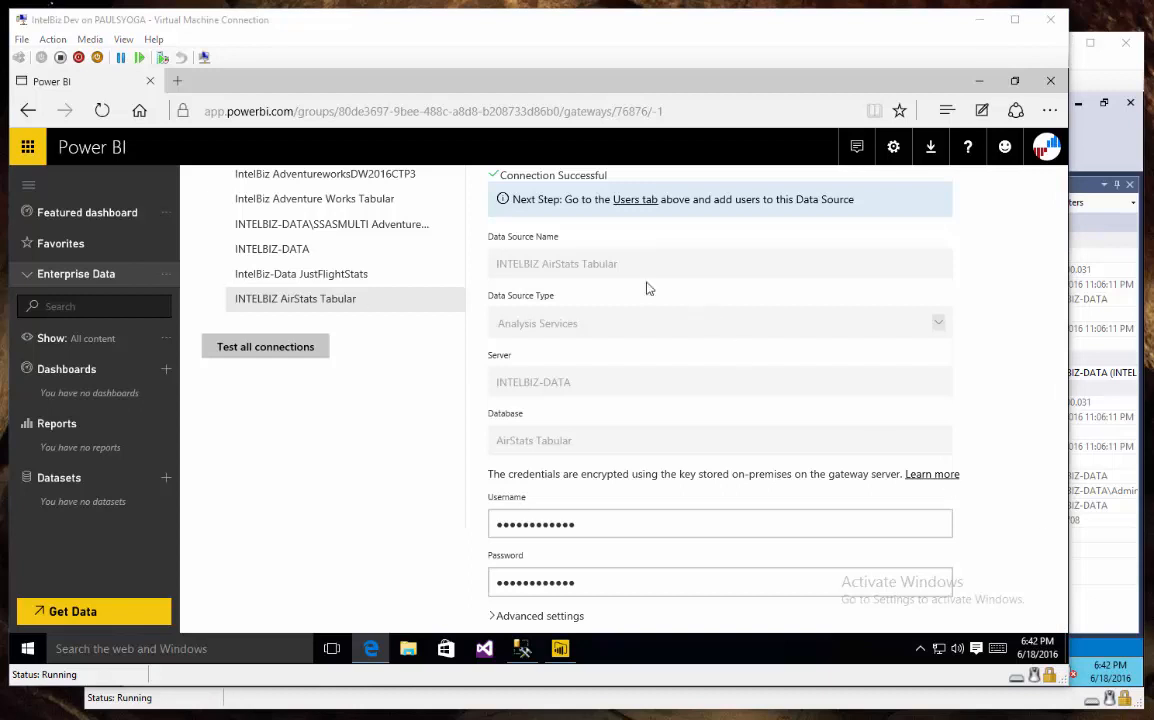
scroll(1005, 397, "up", 2)
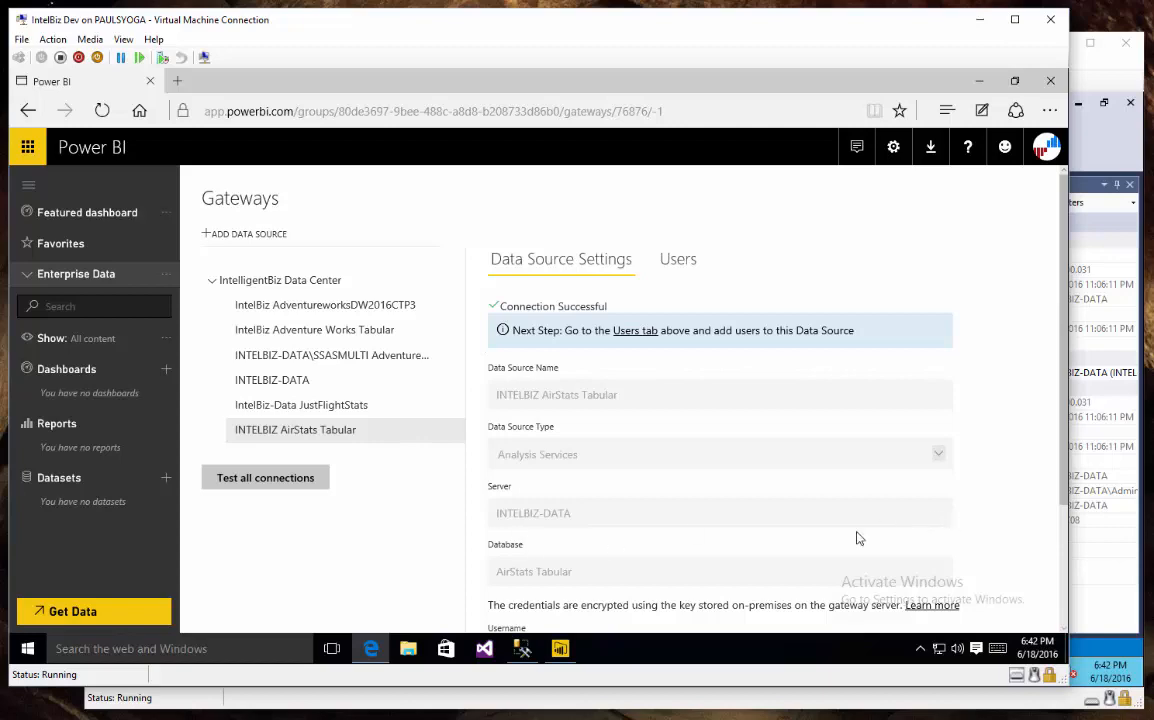
Start a new Power BI Desktop session and open its Get Data source list
right_click(560, 648)
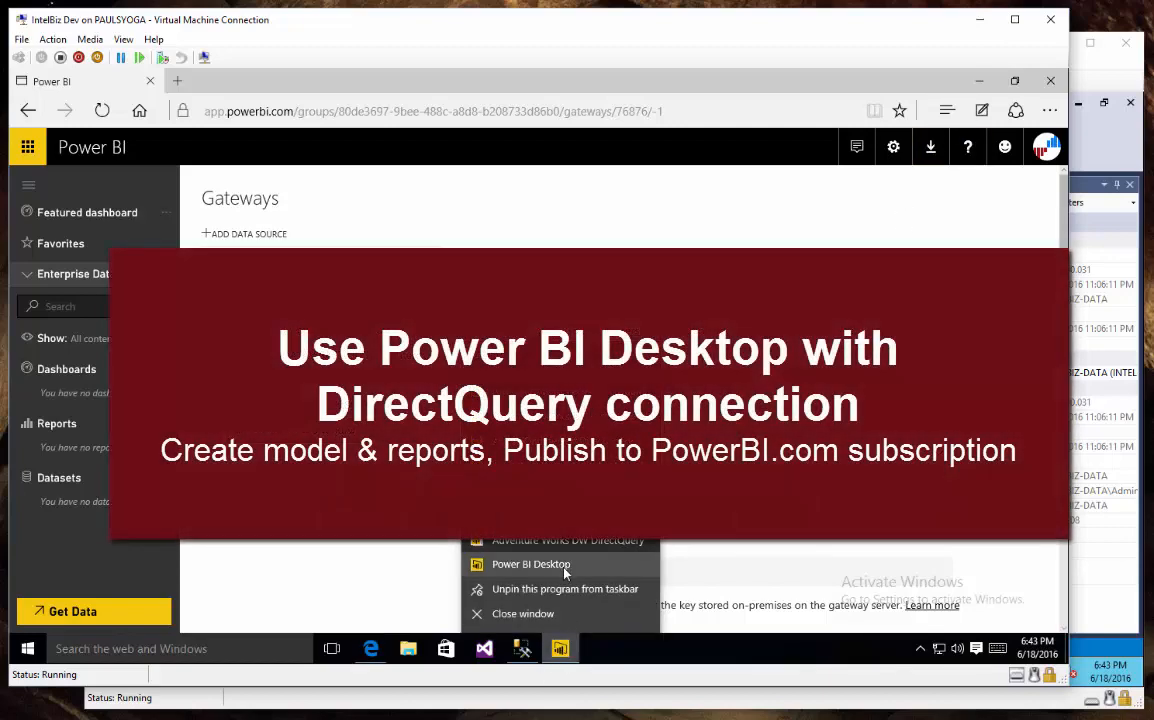
left_click(568, 564)
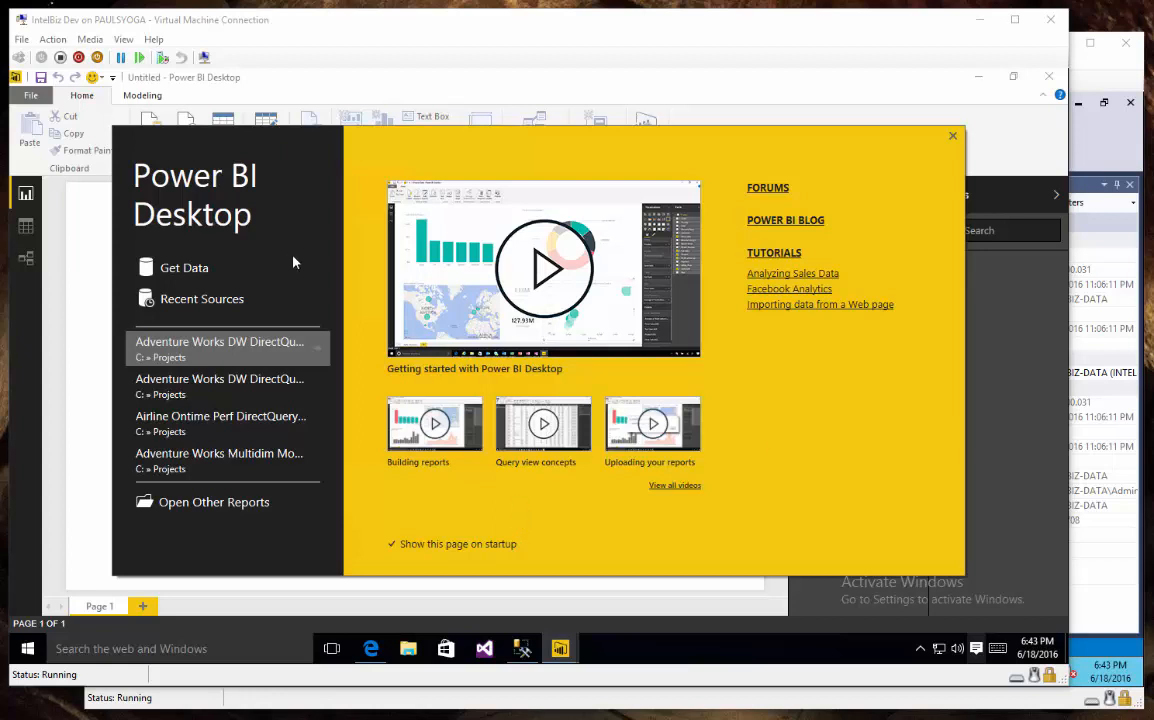
left_click(184, 267)
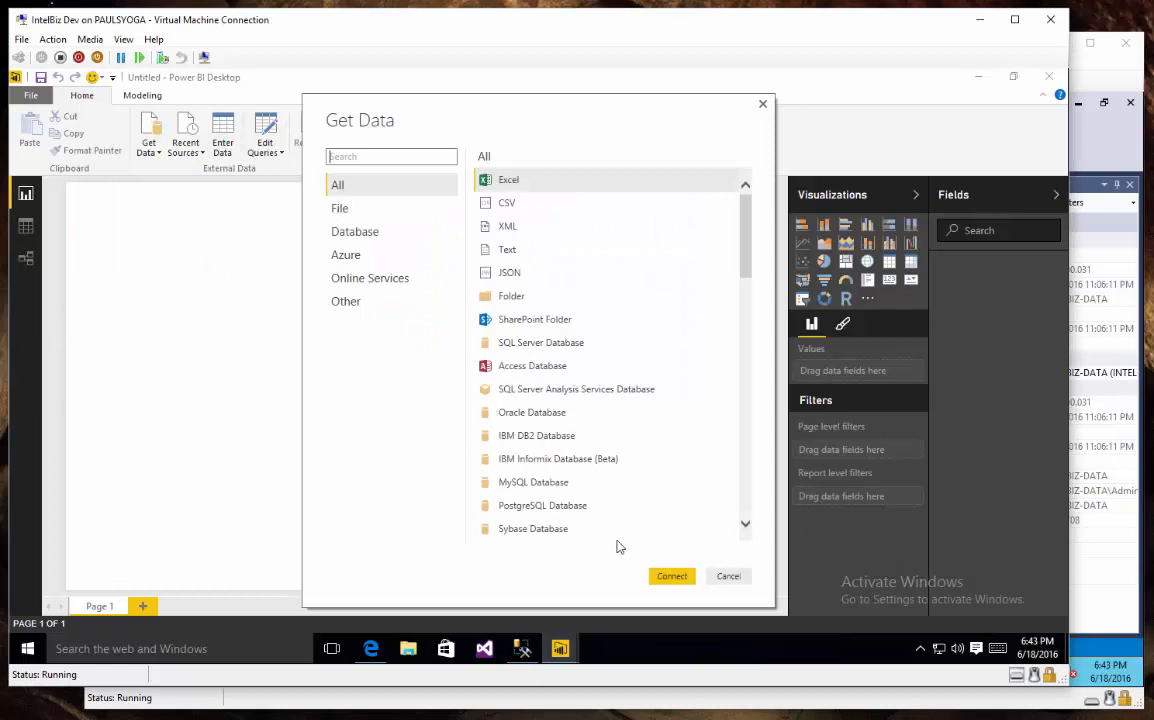
Connect to a SQL Server database on server INTELBIZ-DATA in DirectQuery mode
left_click(620, 344)
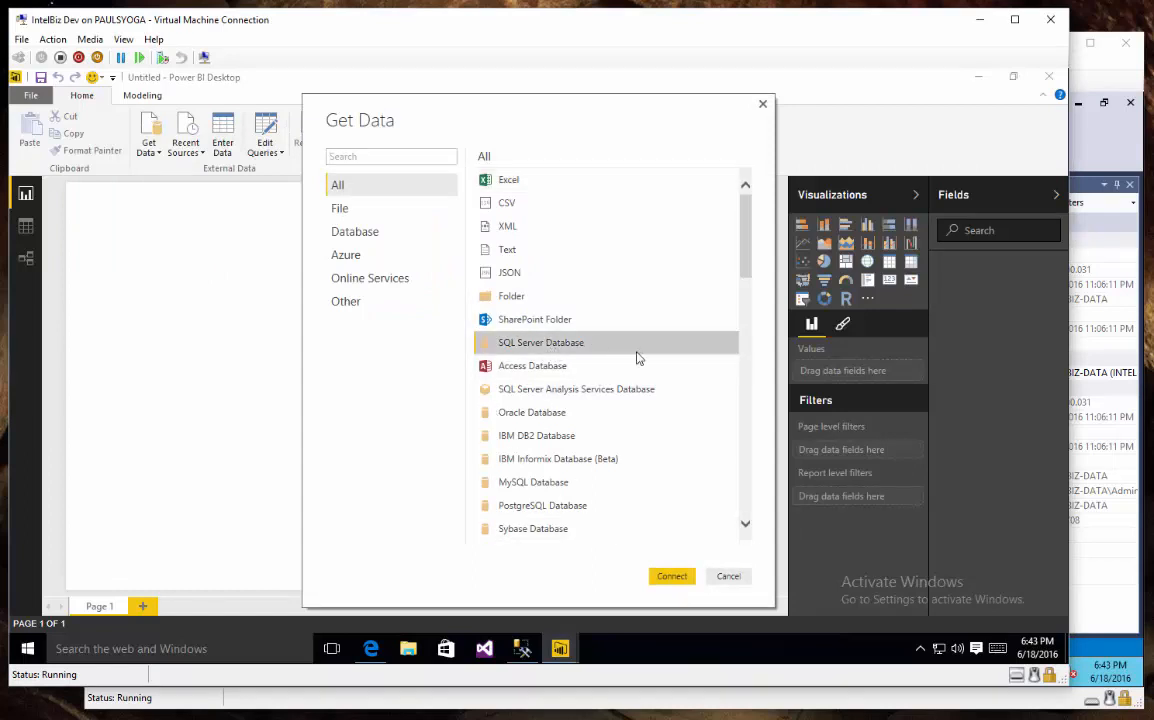
left_click(672, 577)
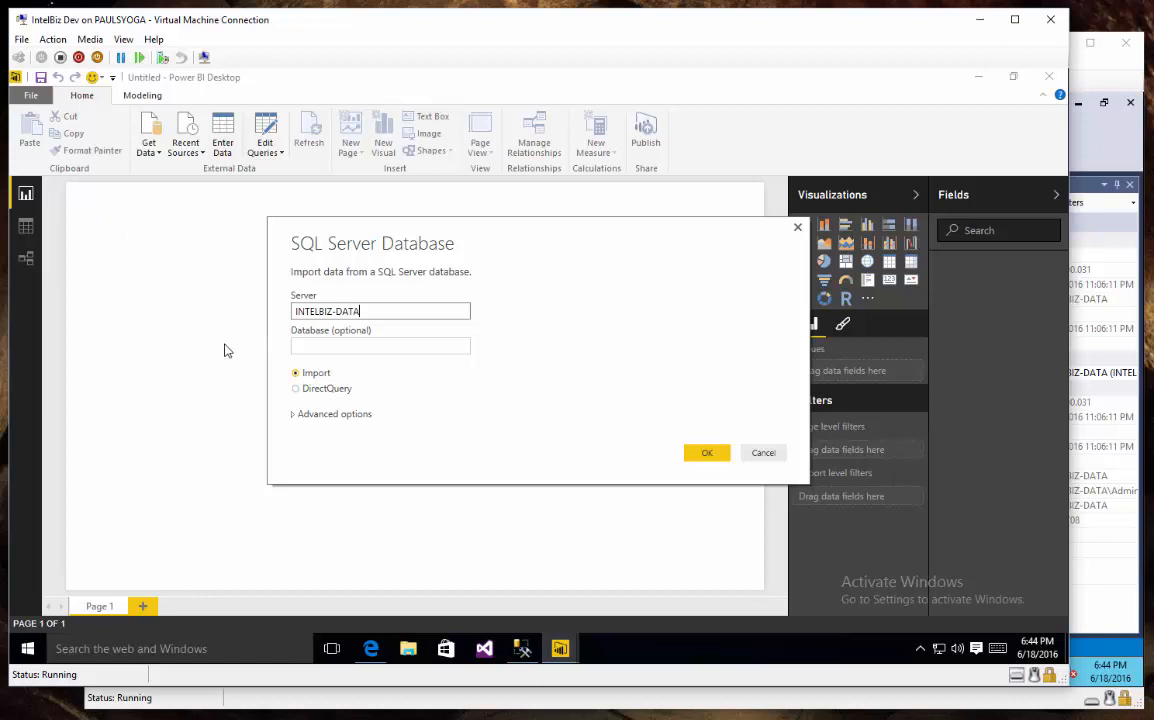
left_click(305, 390)
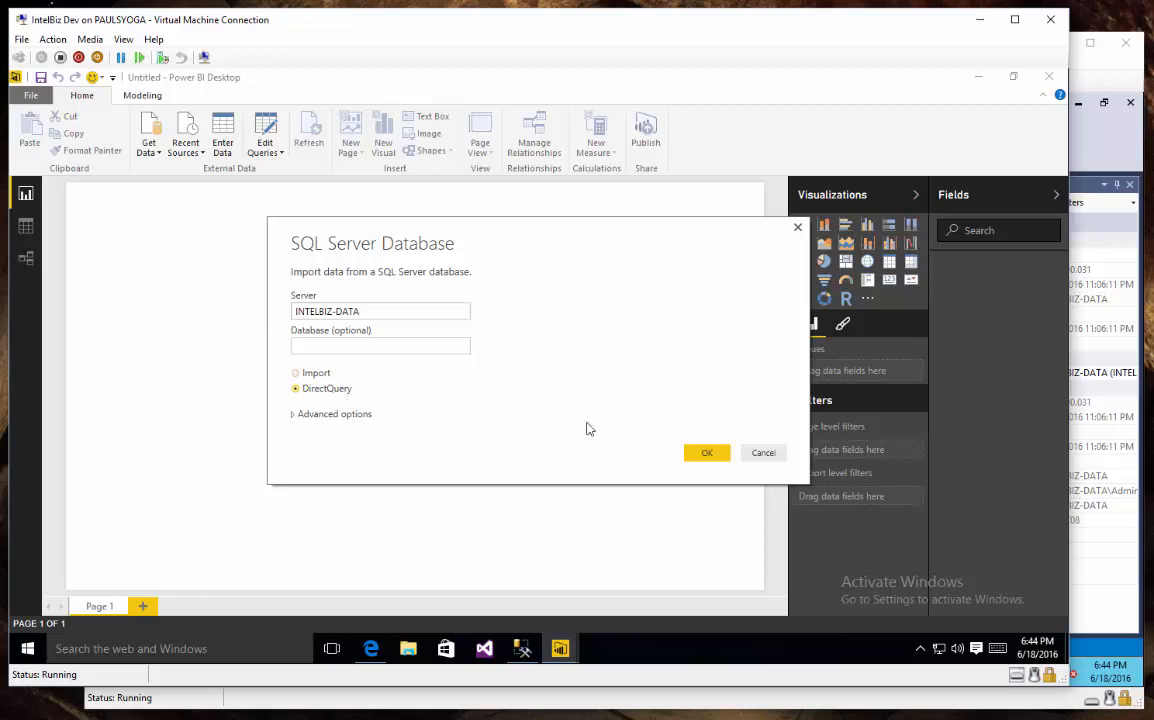
left_click(706, 455)
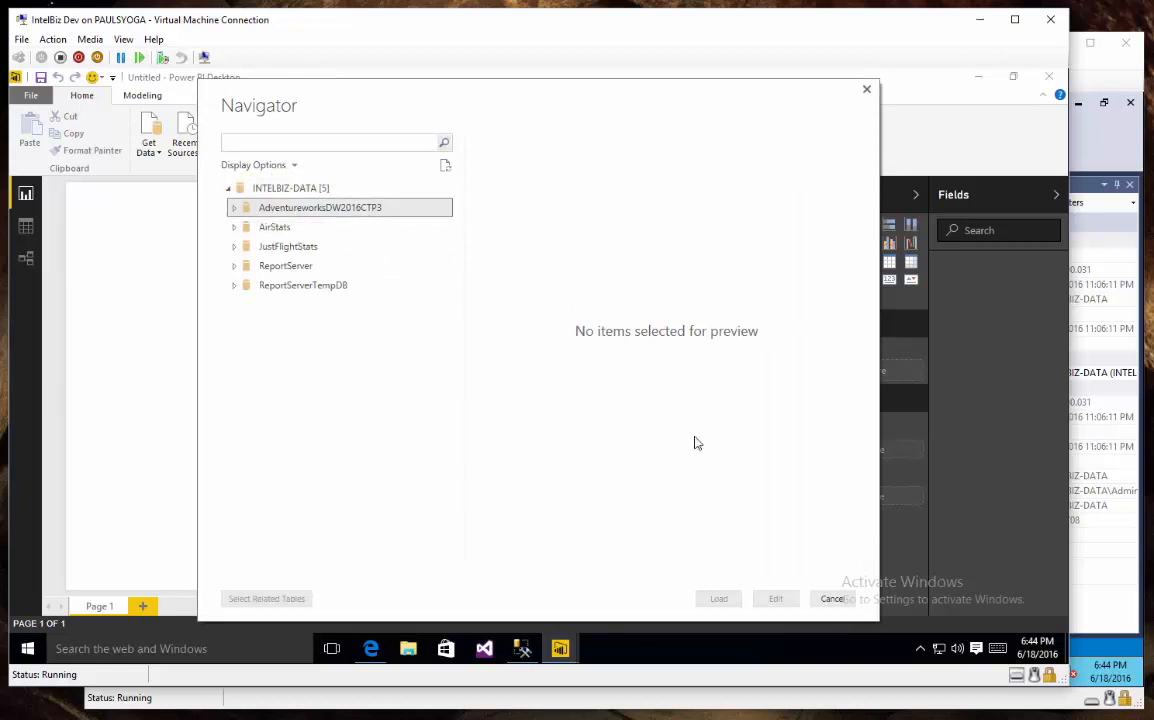
From AdventureworksDW2016CTP3, select DimDate, DimProduct, DimProductCategory, DimProductSubcategory, DimSalesTerritory and FactInternetSales and open them in the Query Editor
left_click(233, 209)
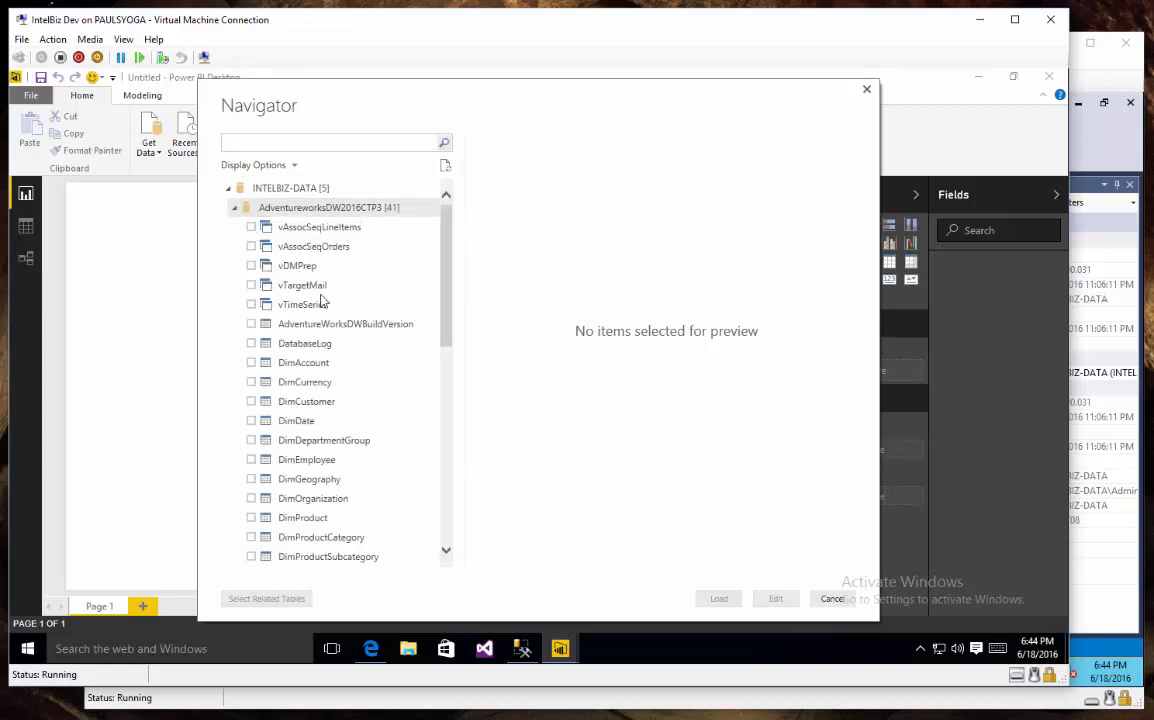
left_click(251, 421)
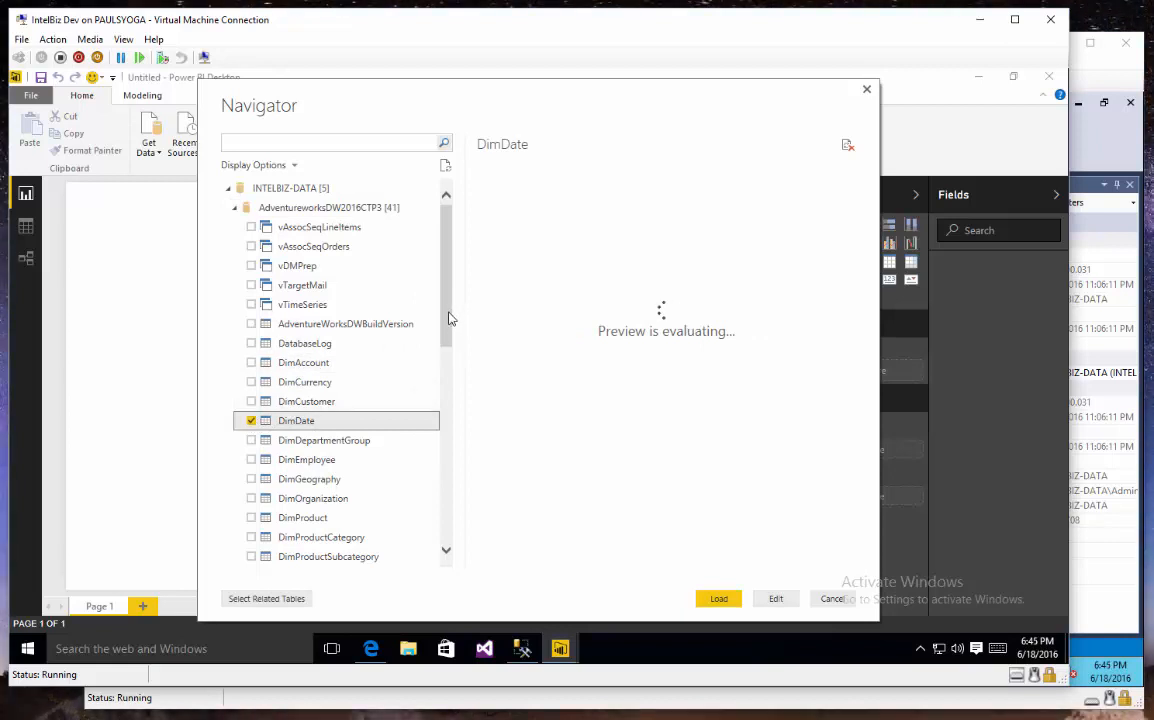
left_click(251, 518)
left_click(251, 537)
left_click(251, 556)
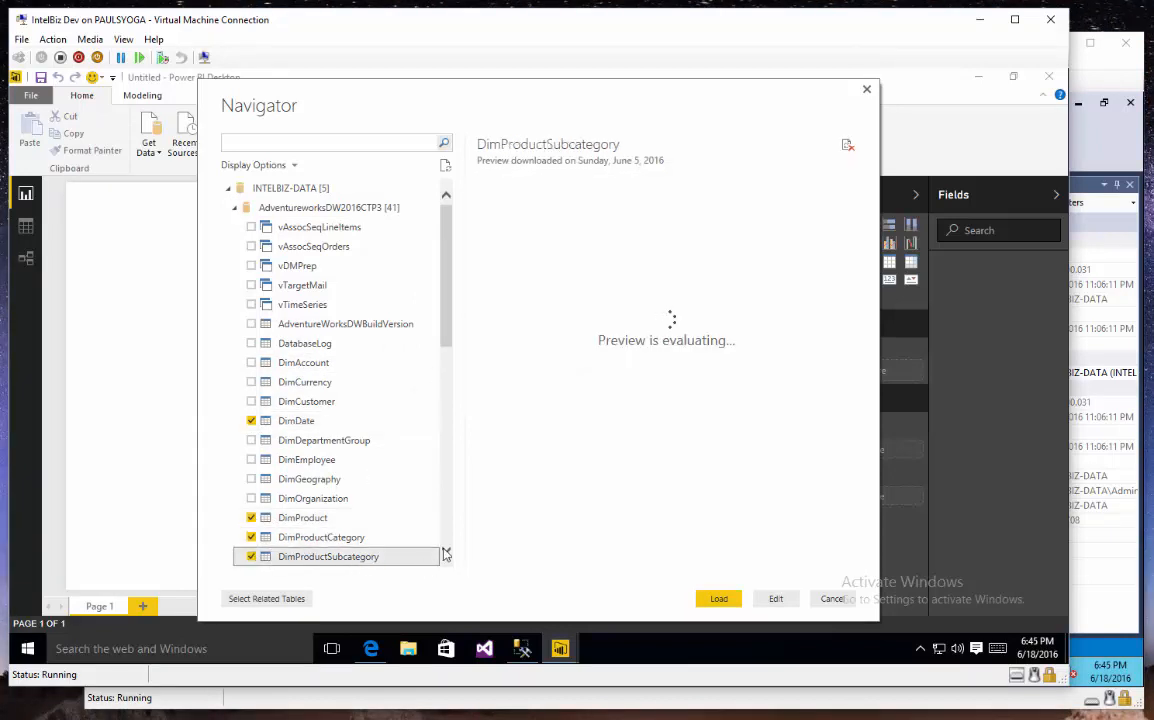
scroll(446, 551, "down", 5)
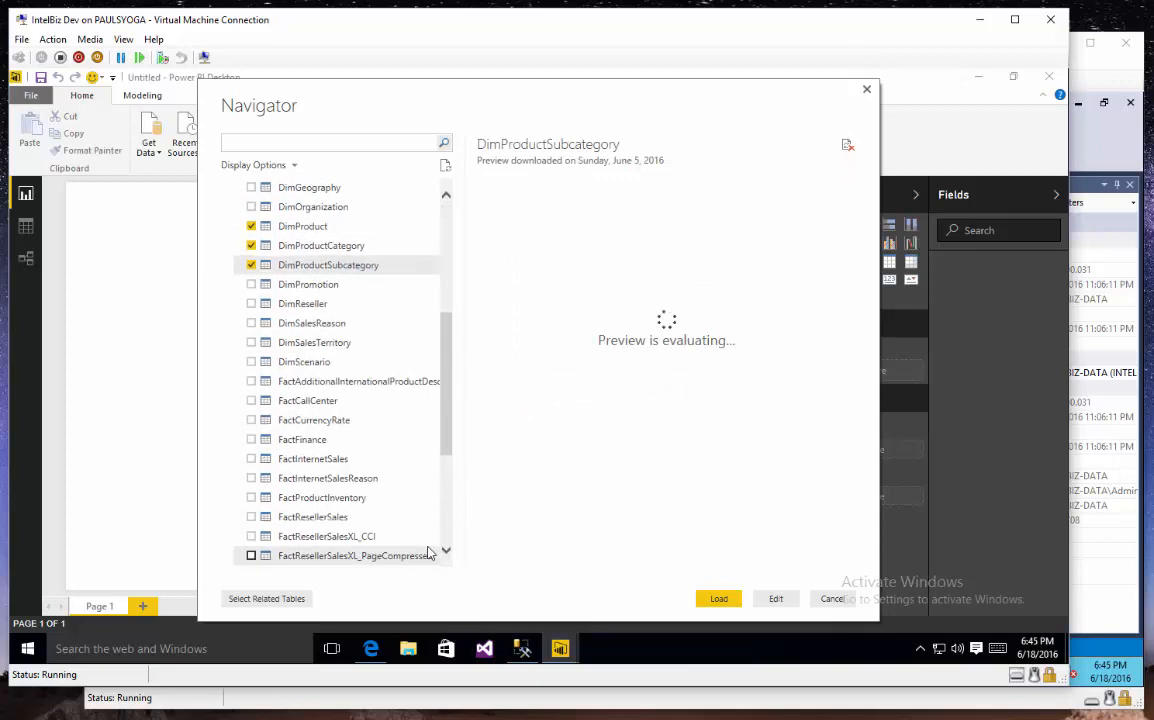
left_click(251, 343)
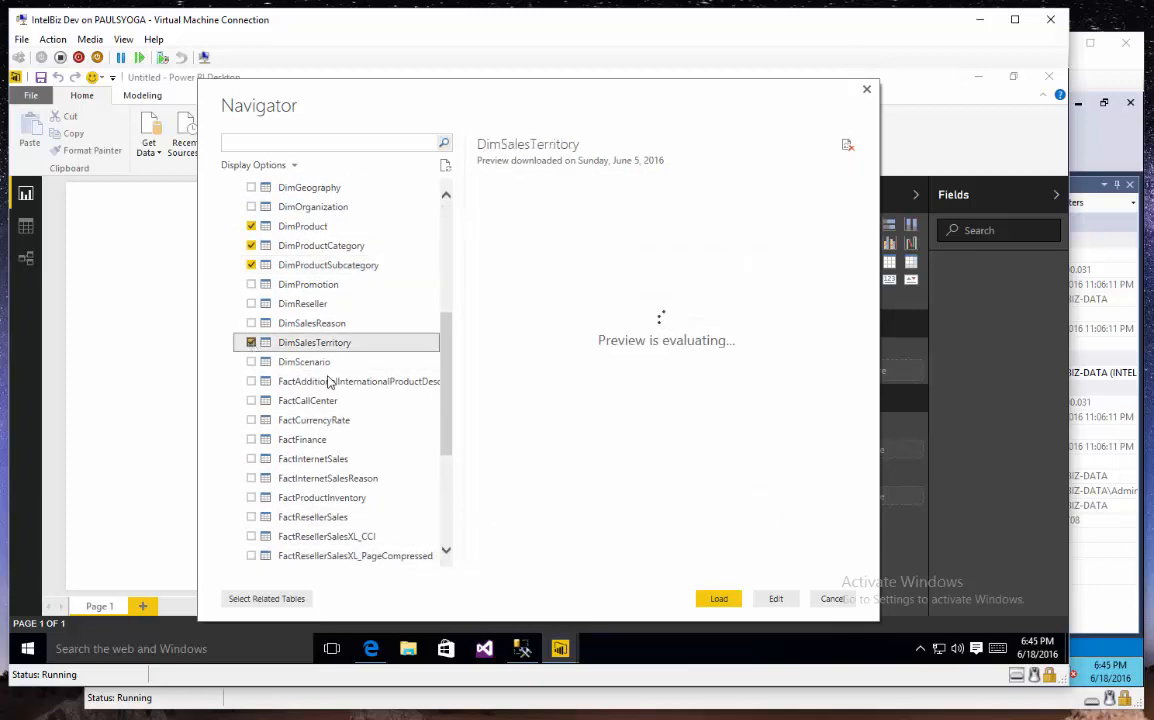
left_click(251, 459)
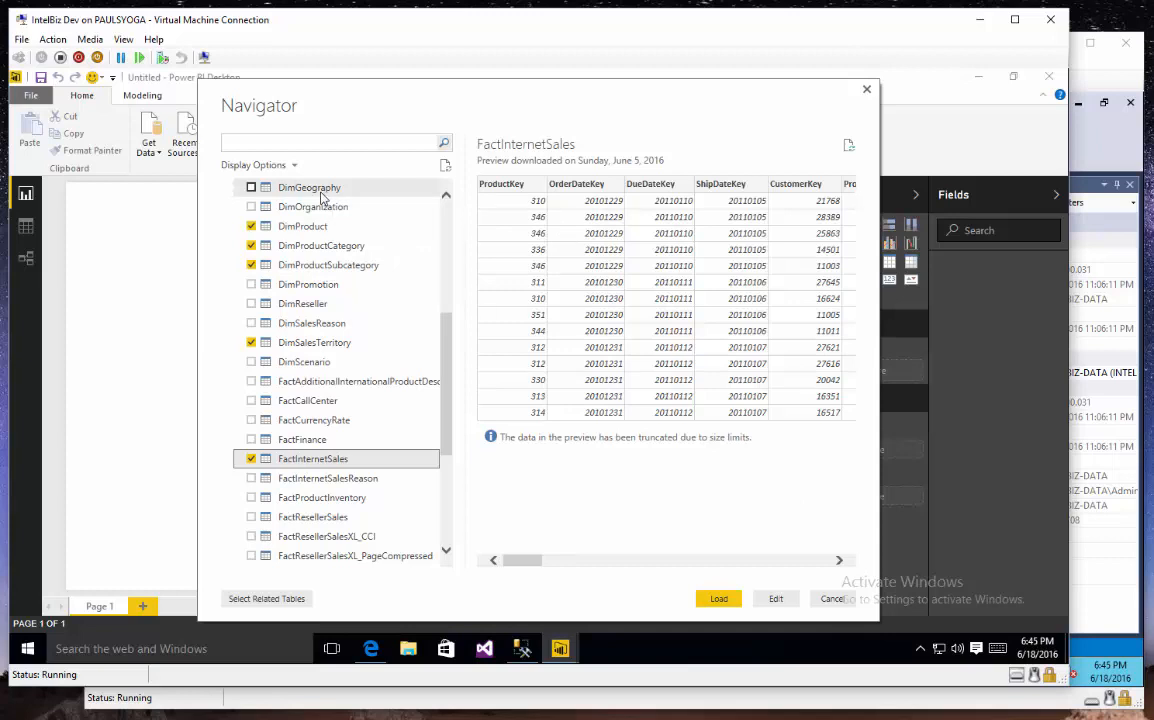
left_click(786, 600)
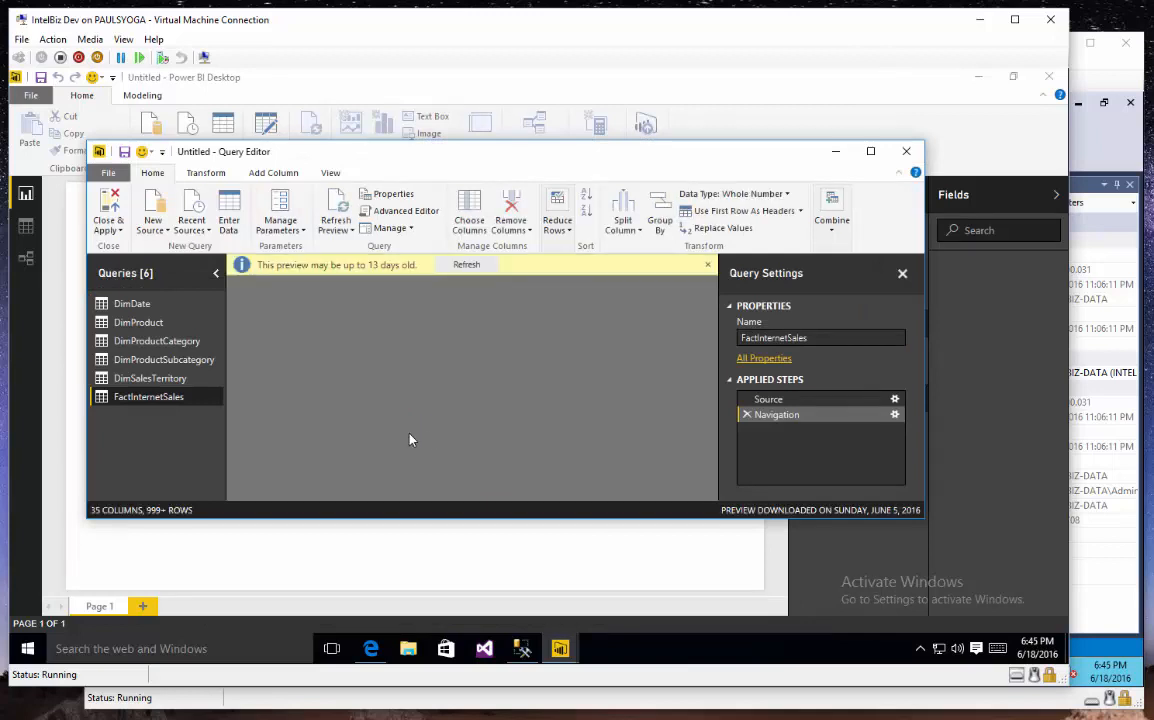
Rename the DimDate query to Date
left_click(150, 303)
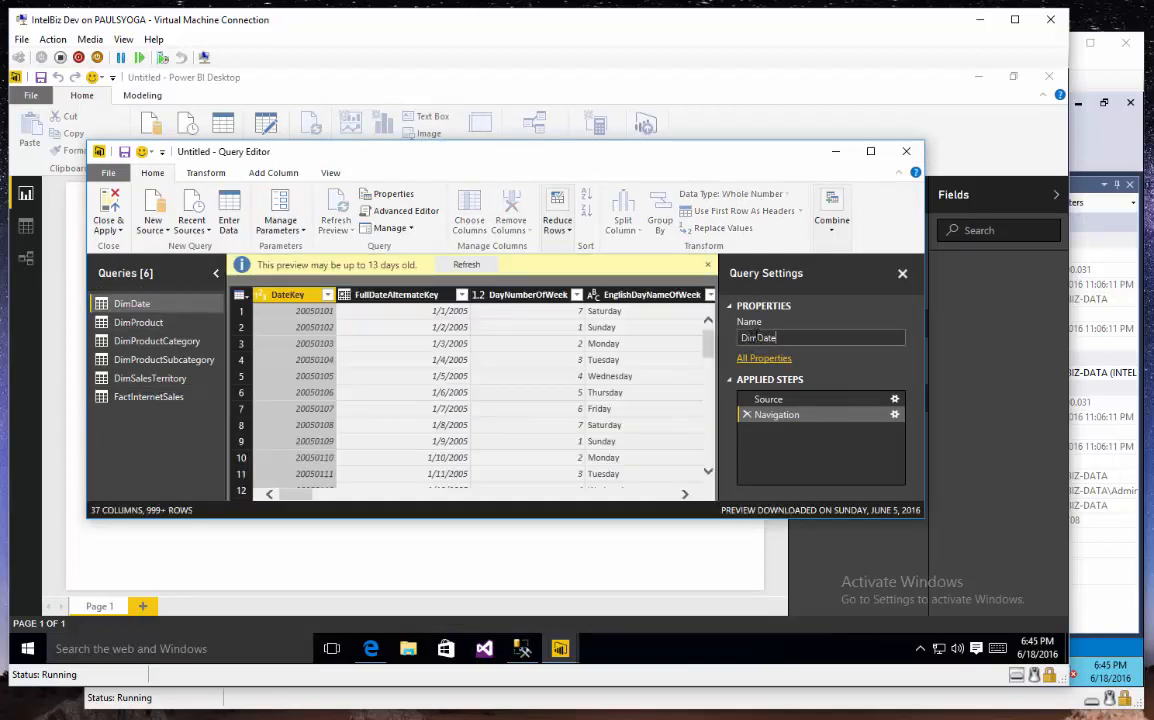
key("Left")
key("Left")
key("Left")
key("Left")
key("BackSpace")
key("BackSpace")
key("BackSpace")
key("Return")
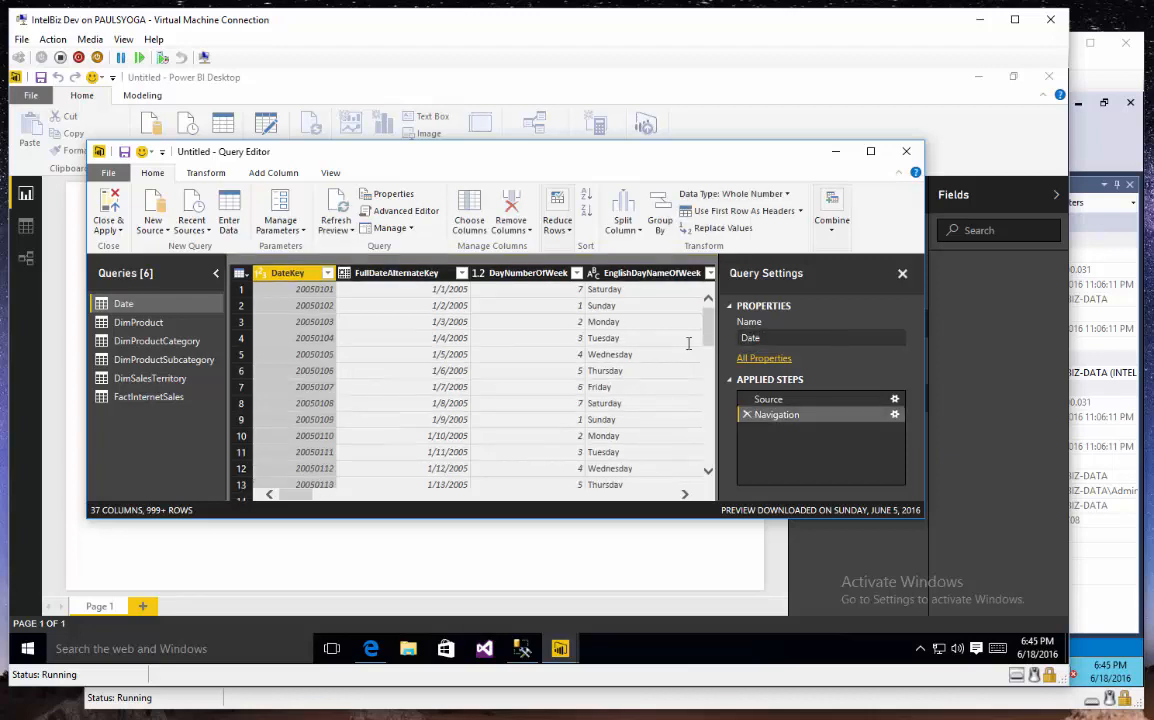
Rename the DimProductCategory query to Product Category
left_click(157, 341)
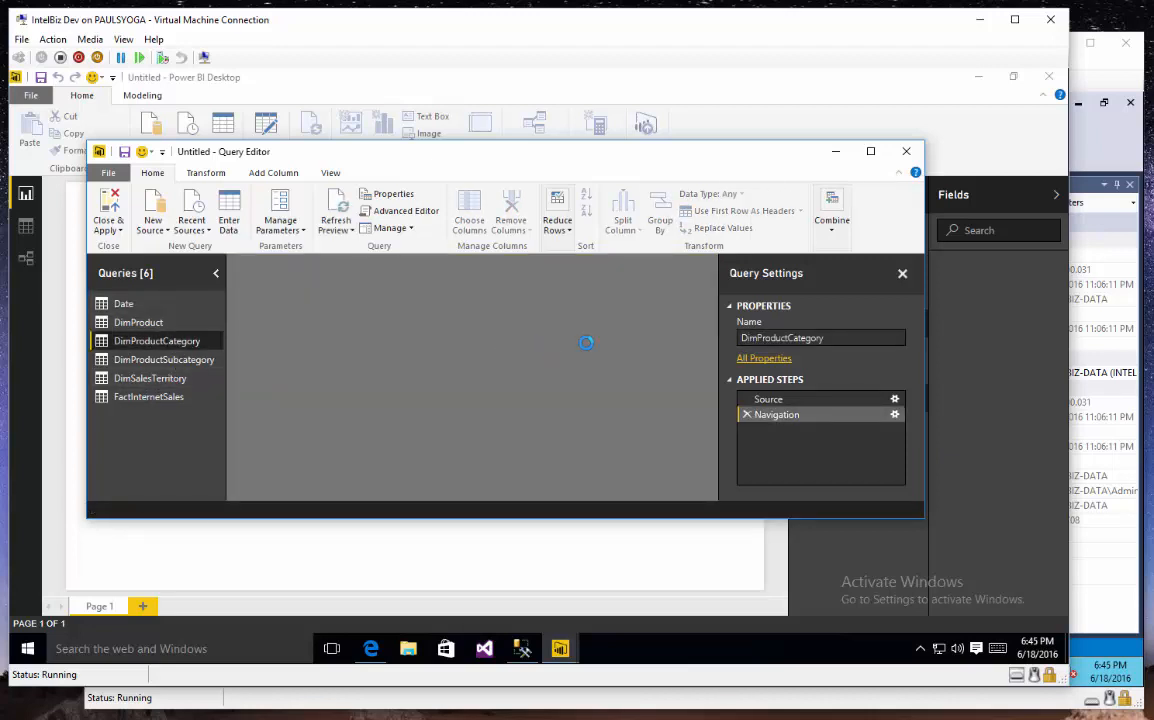
left_click(759, 338)
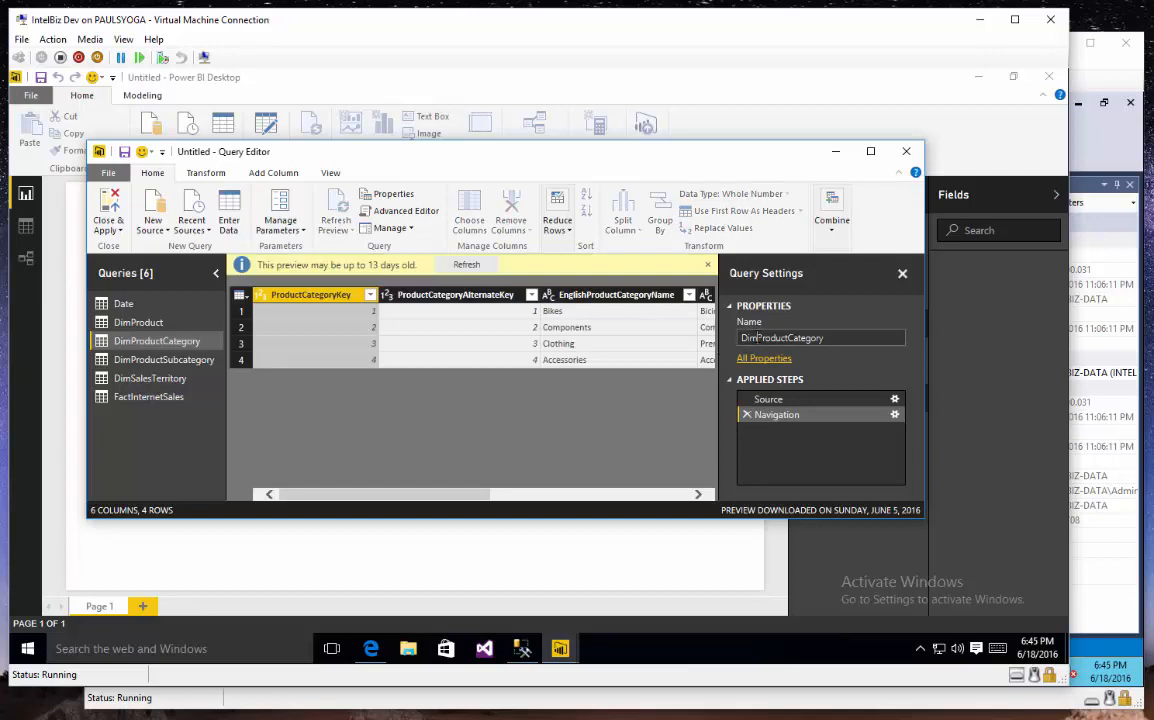
key("BackSpace")
key("BackSpace")
key("BackSpace")
key("Right")
key("Right")
key("Right")
key("Return")
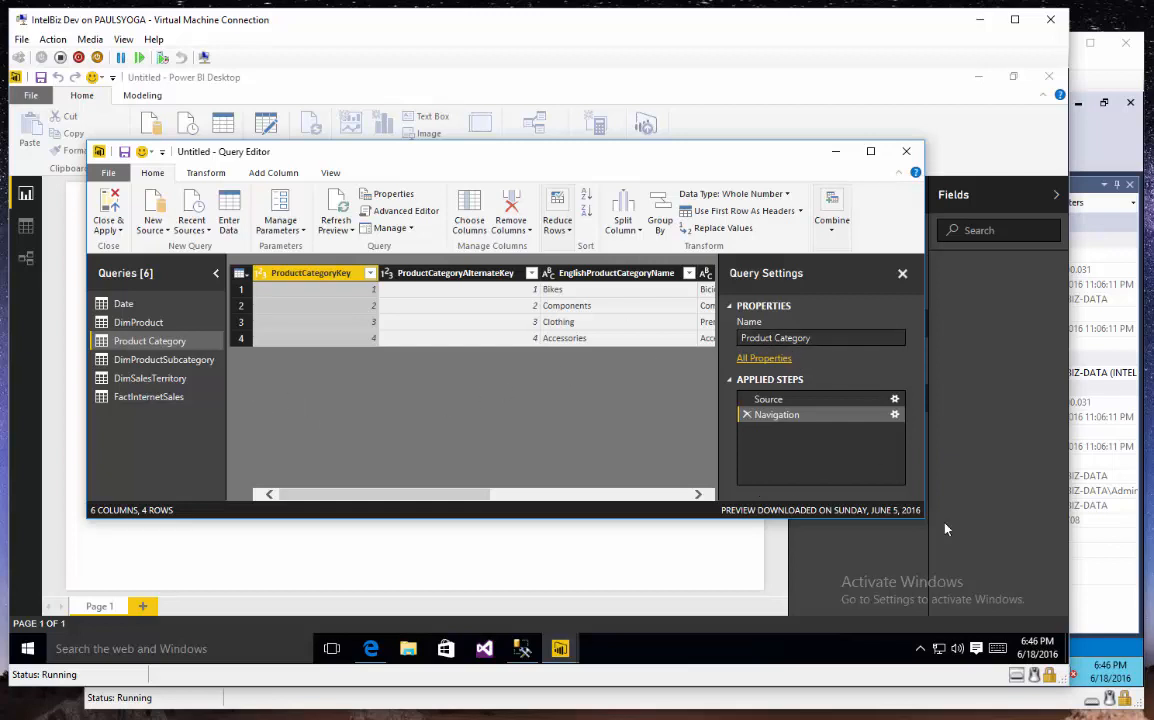
Close the Query Editor without applying the pending changes and switch to the Adventure Works DW DirectQuery 2 report
left_click(906, 151)
left_click(589, 366)
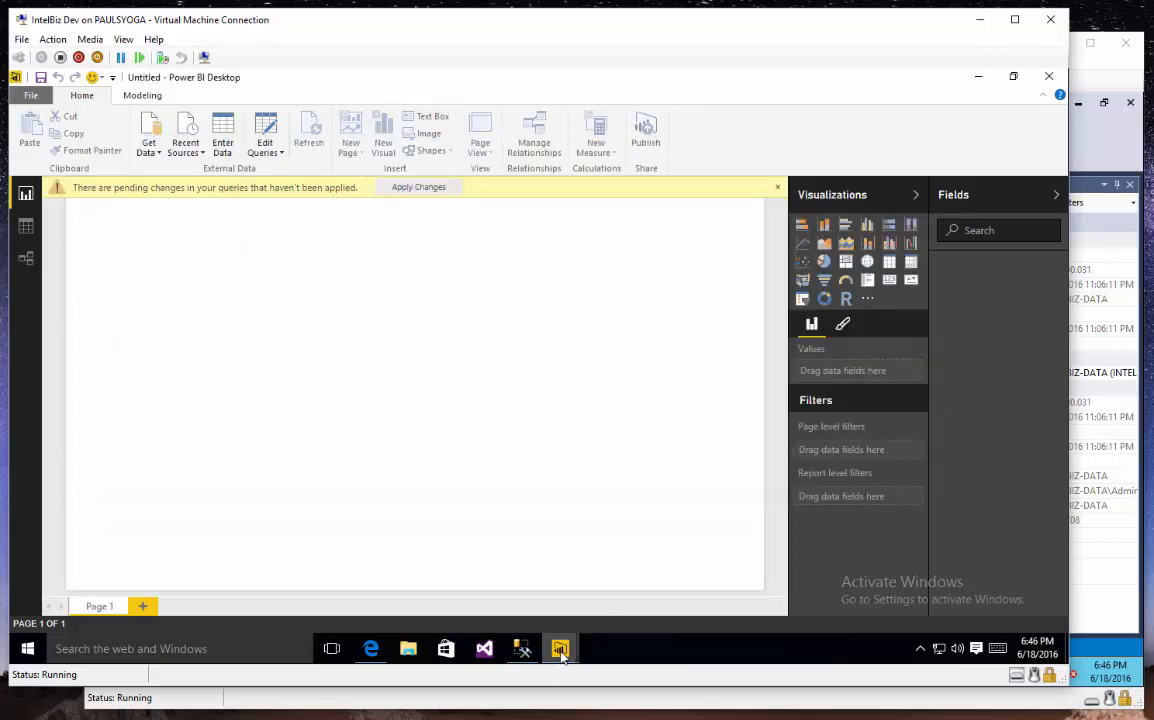
mouse_move(565, 660)
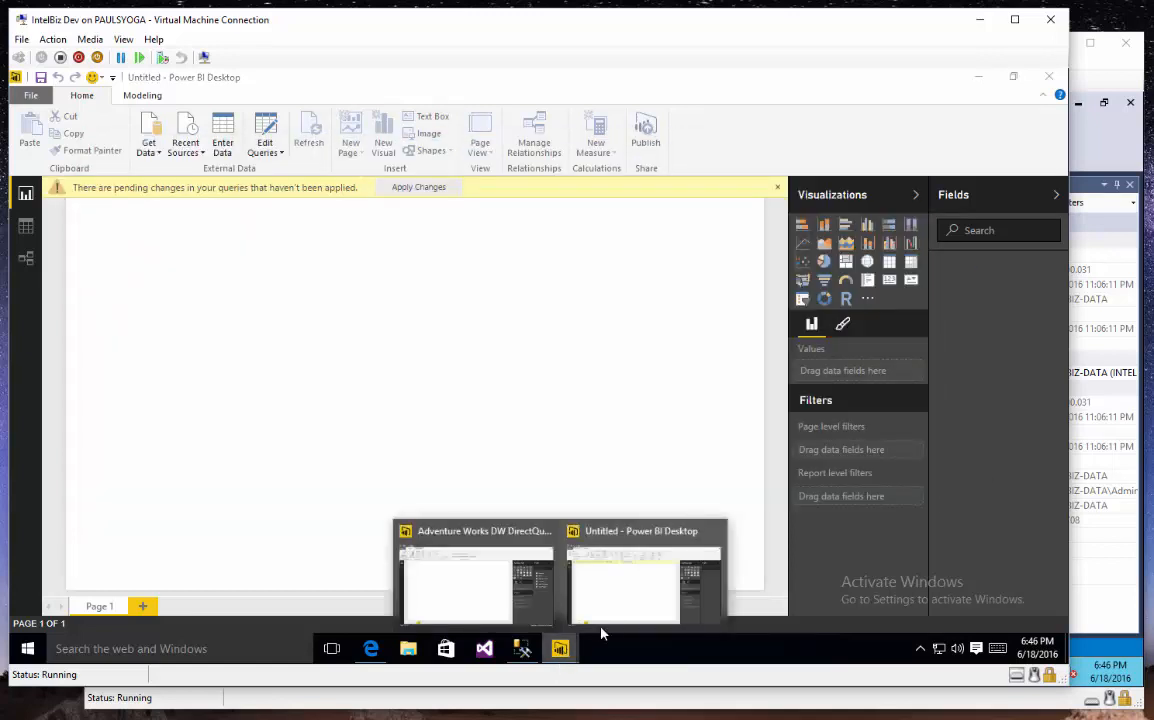
left_click(474, 578)
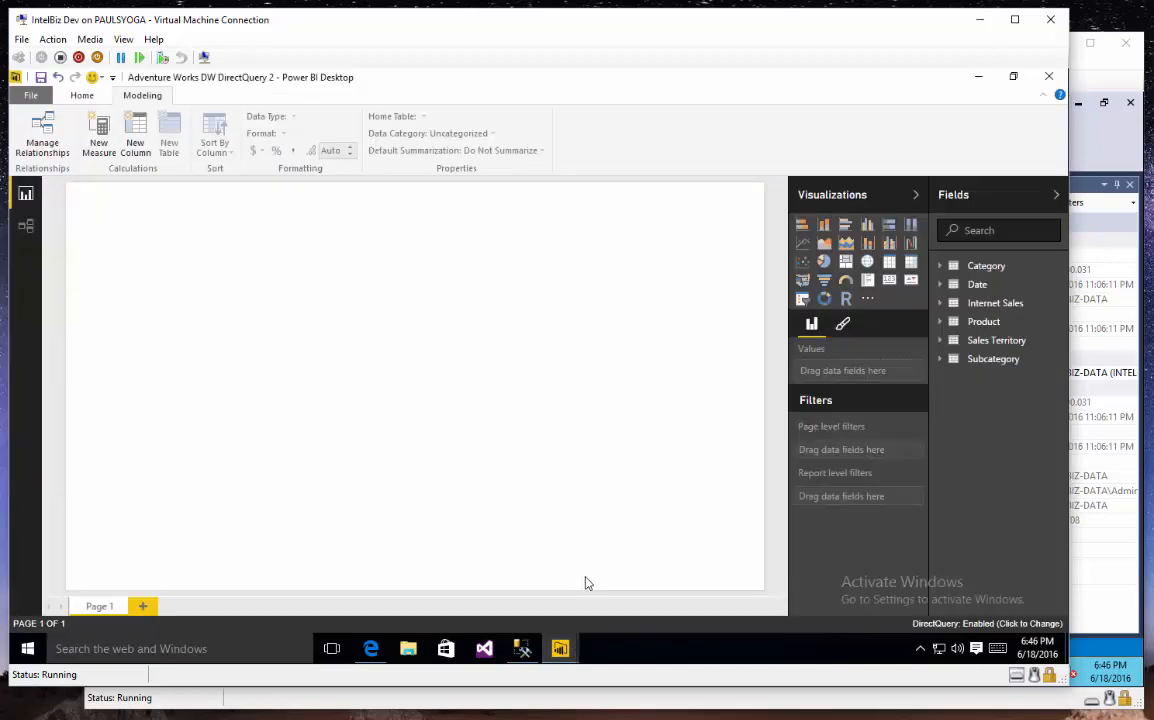
Expand the Category, Date and Internet Sales tables in the field list and stop displaying hidden fields
left_click(973, 268)
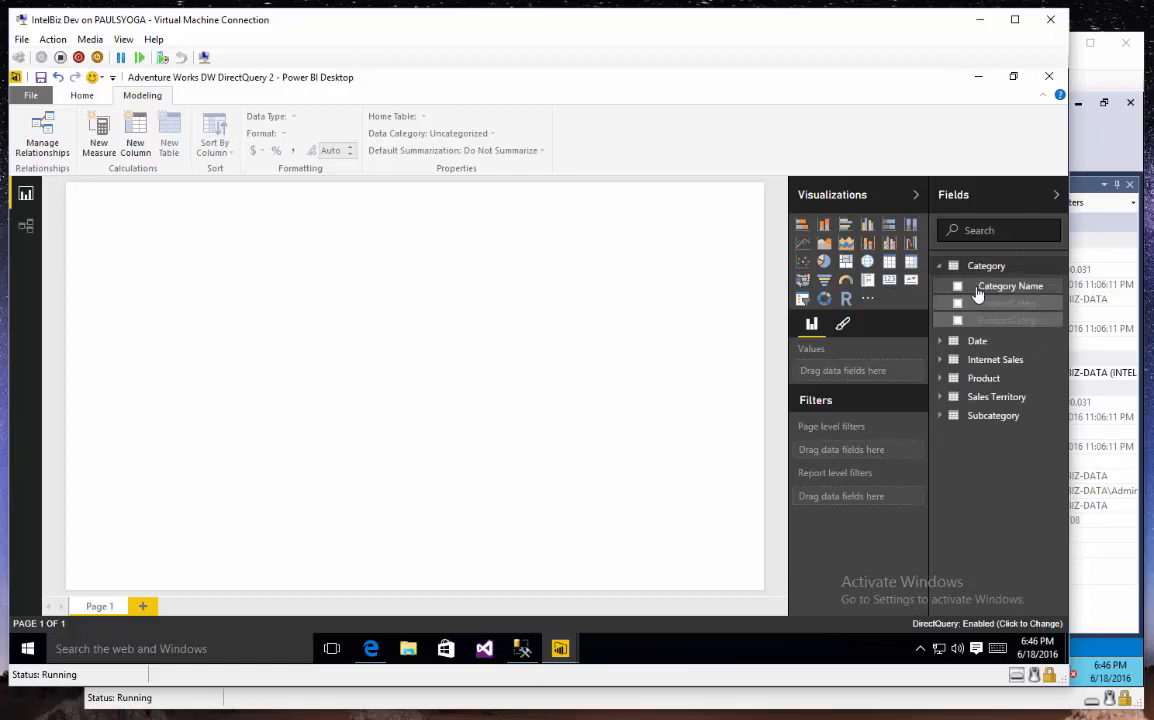
left_click(977, 343)
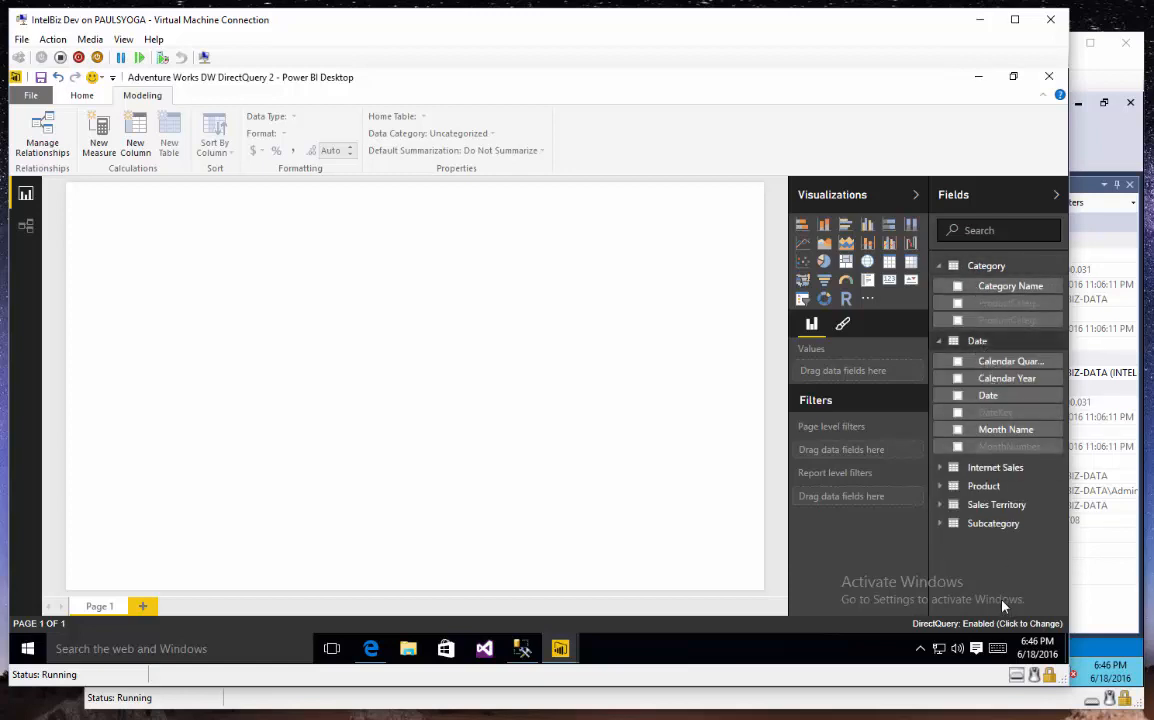
left_click(958, 470)
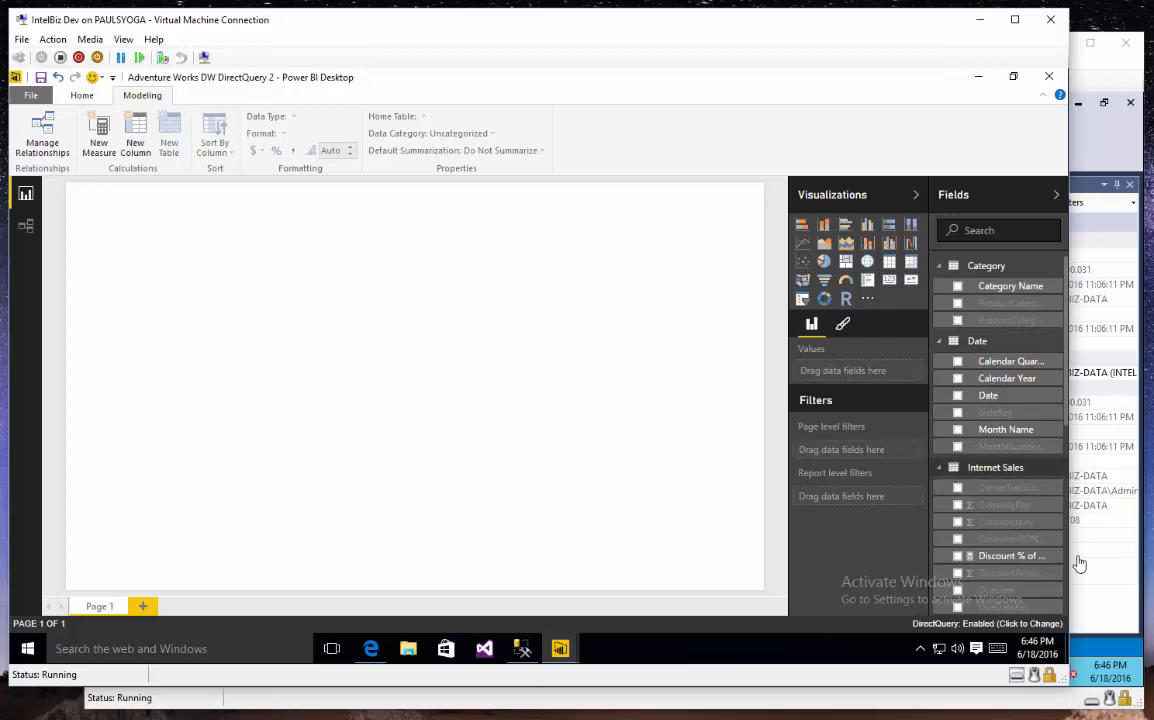
right_click(1004, 470)
left_click(1000, 407)
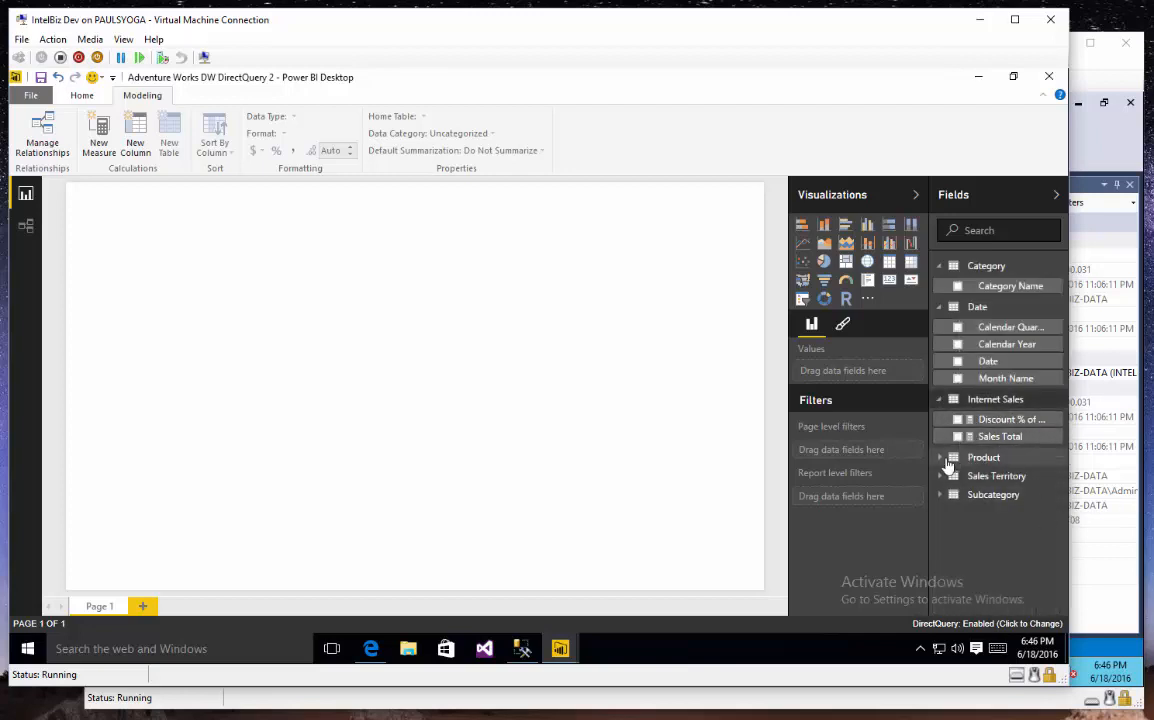
Review the Sales Total measure's formula and examine the relationships between the model's tables
left_click(999, 437)
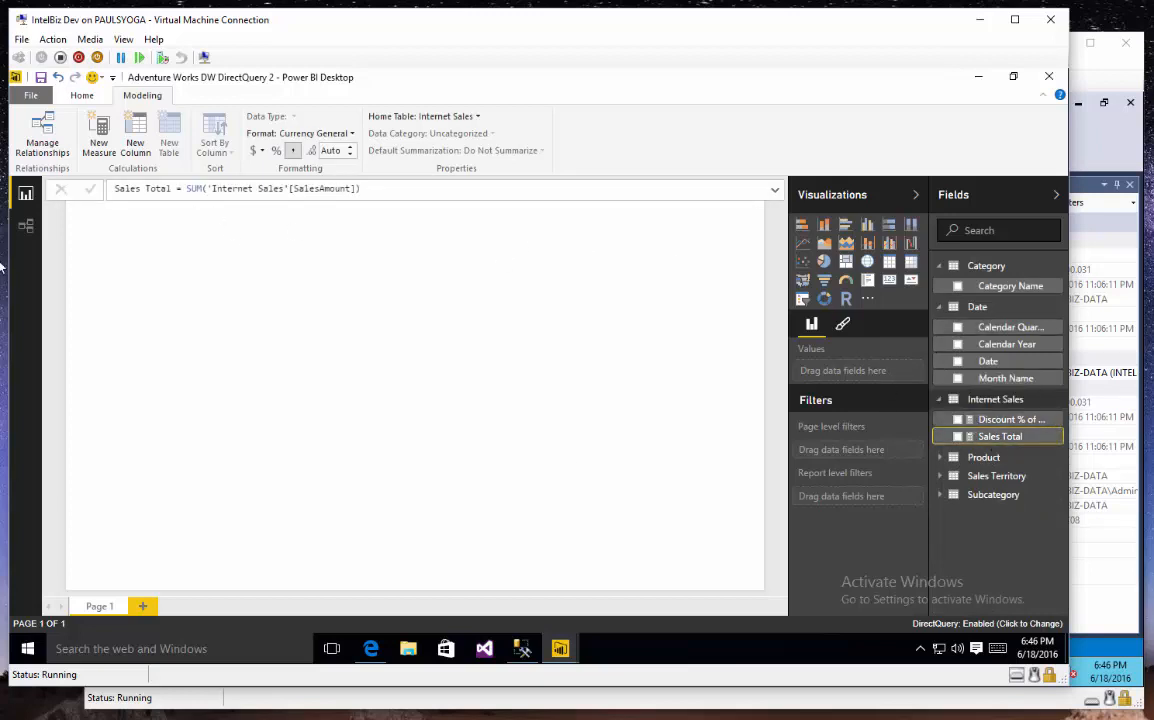
left_click(25, 230)
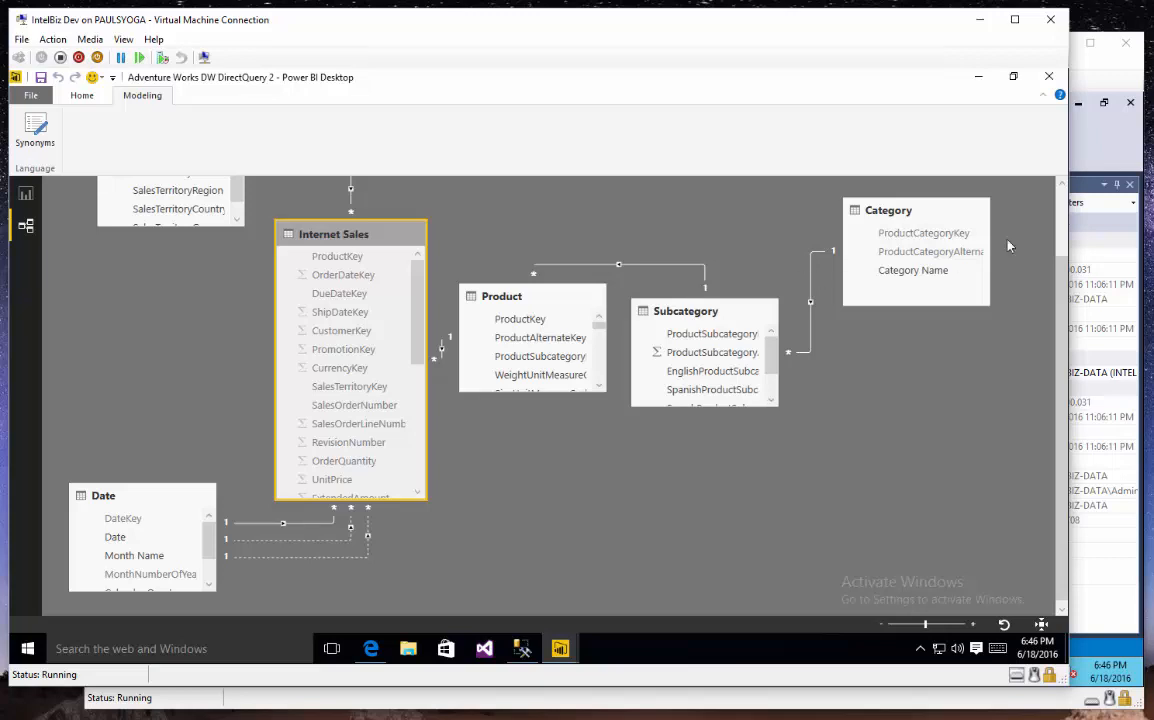
left_click_drag(1064, 313, 1062, 185)
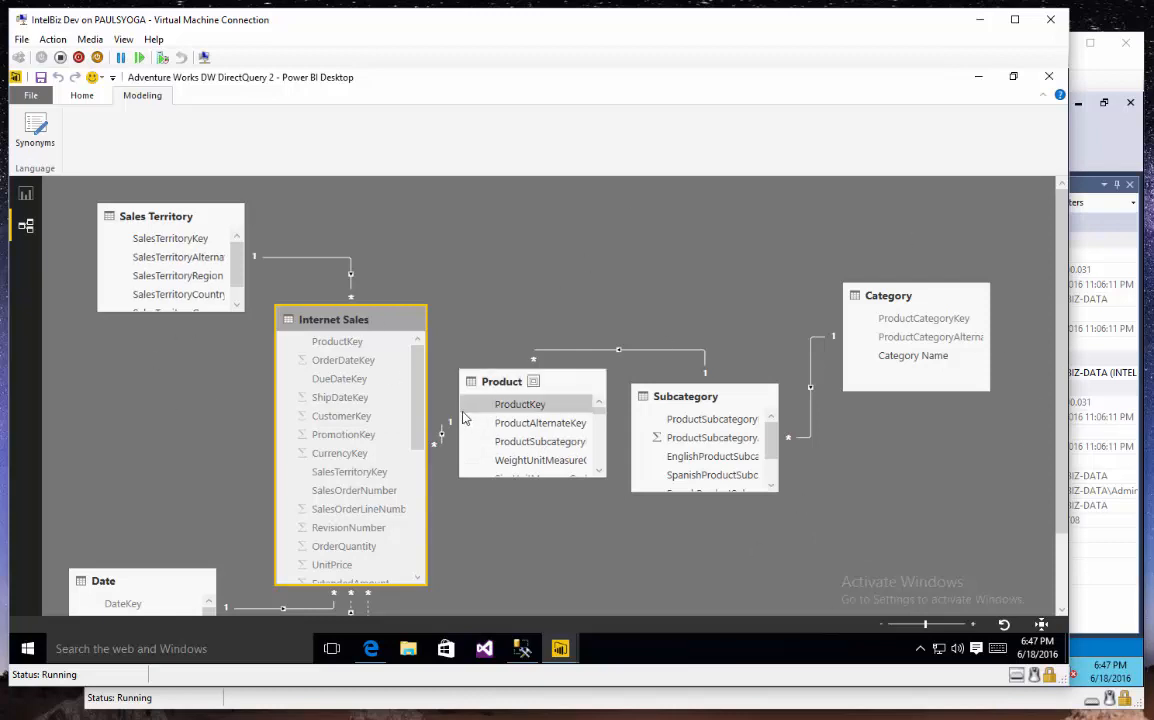
left_click(26, 193)
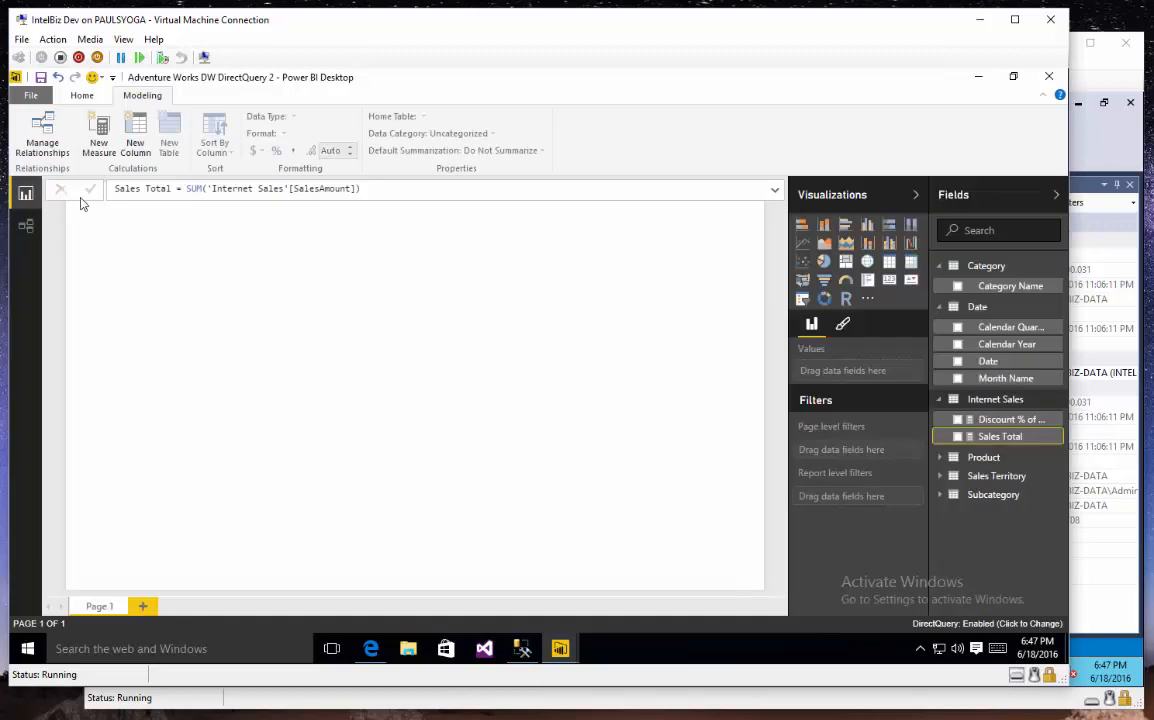
left_click(1001, 438)
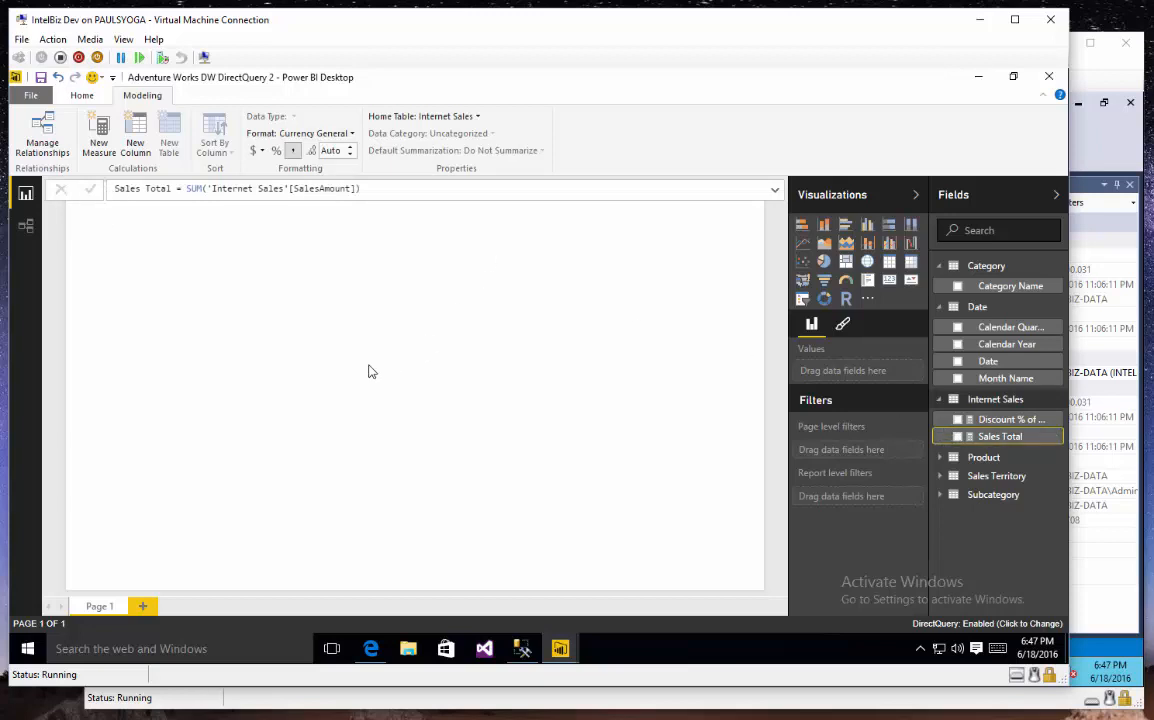
Add a new measure to the Internet Sales table
right_click(1014, 403)
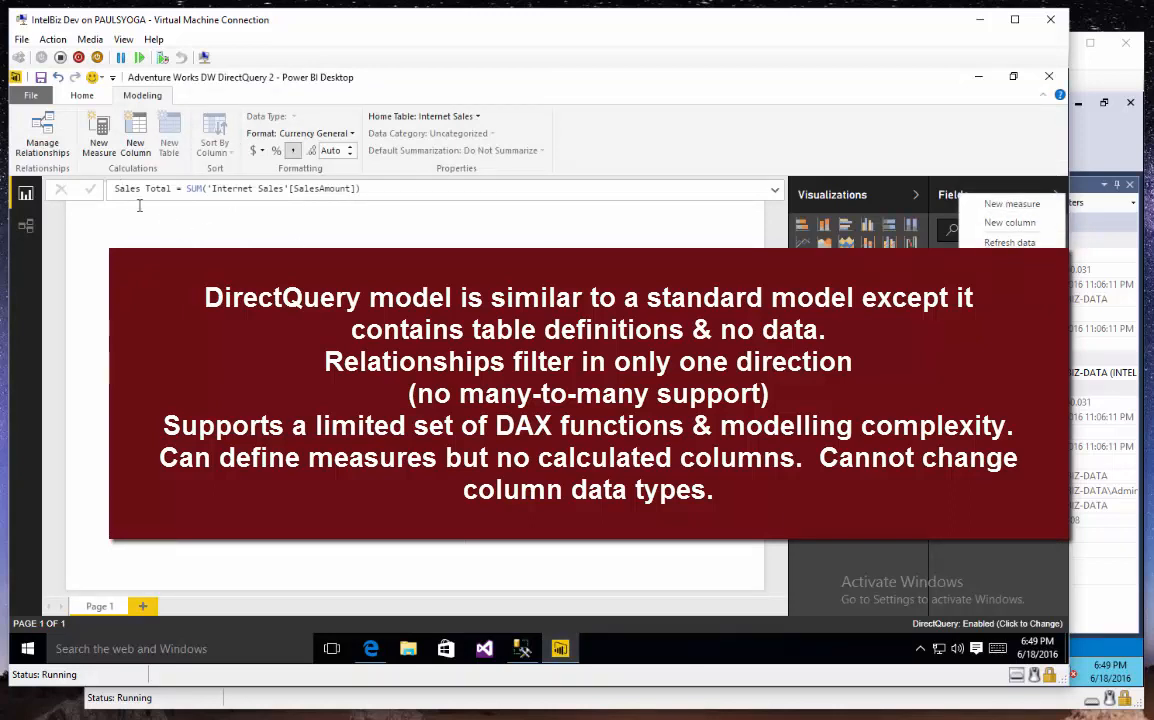
left_click(1009, 205)
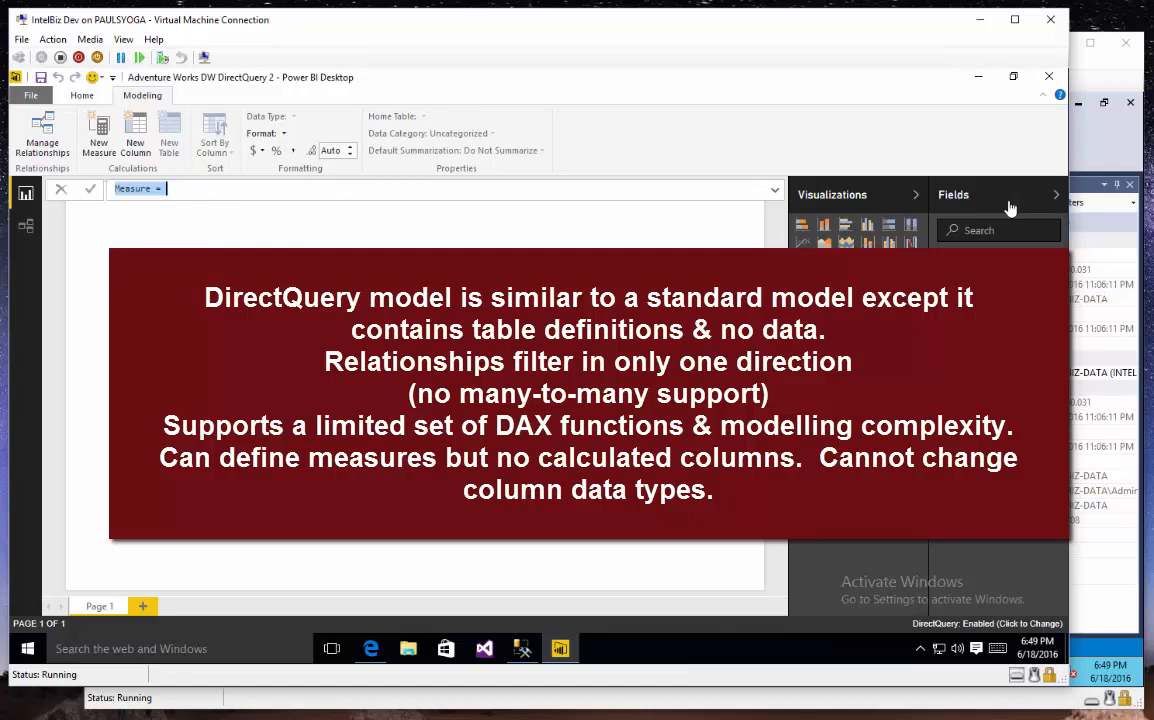
type("Sales ")
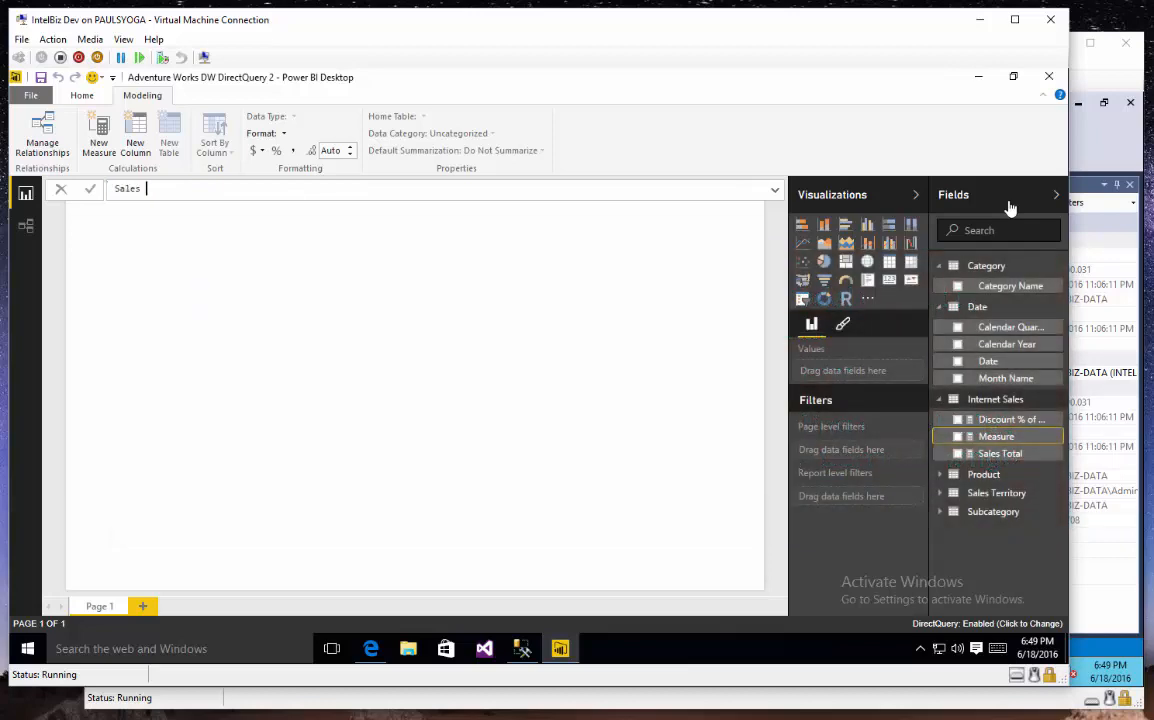
type("Prior Year=CA")
key("Tab")
type("[")
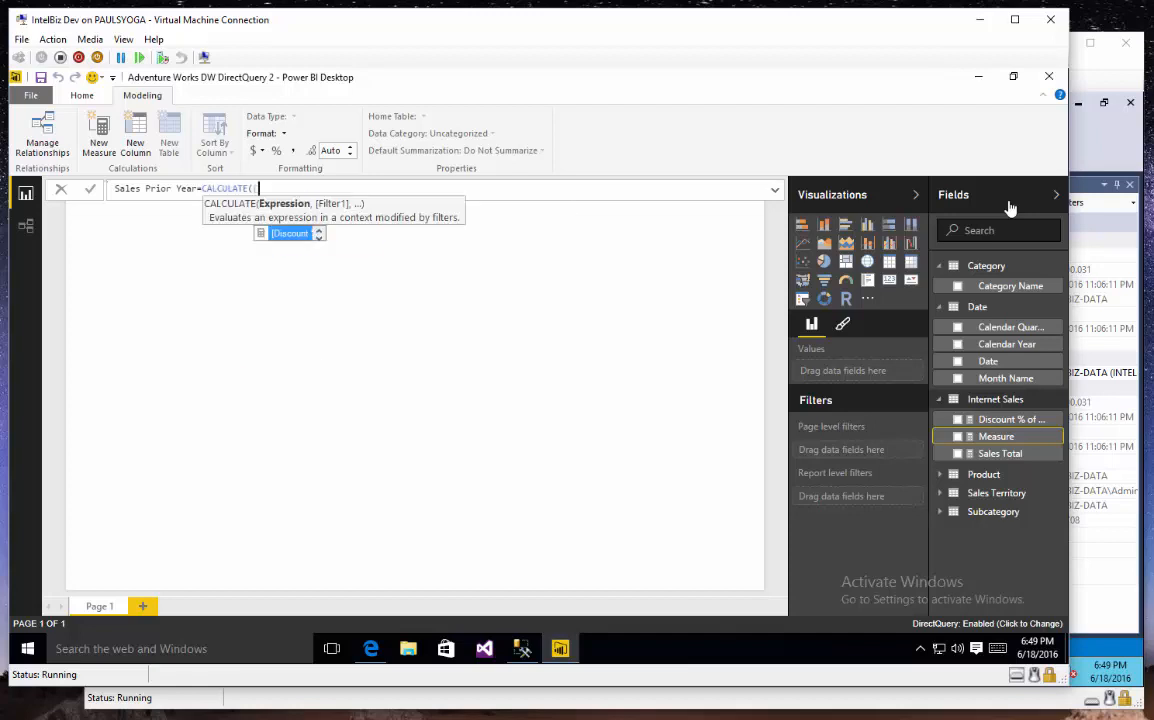
type("Sales Total]")
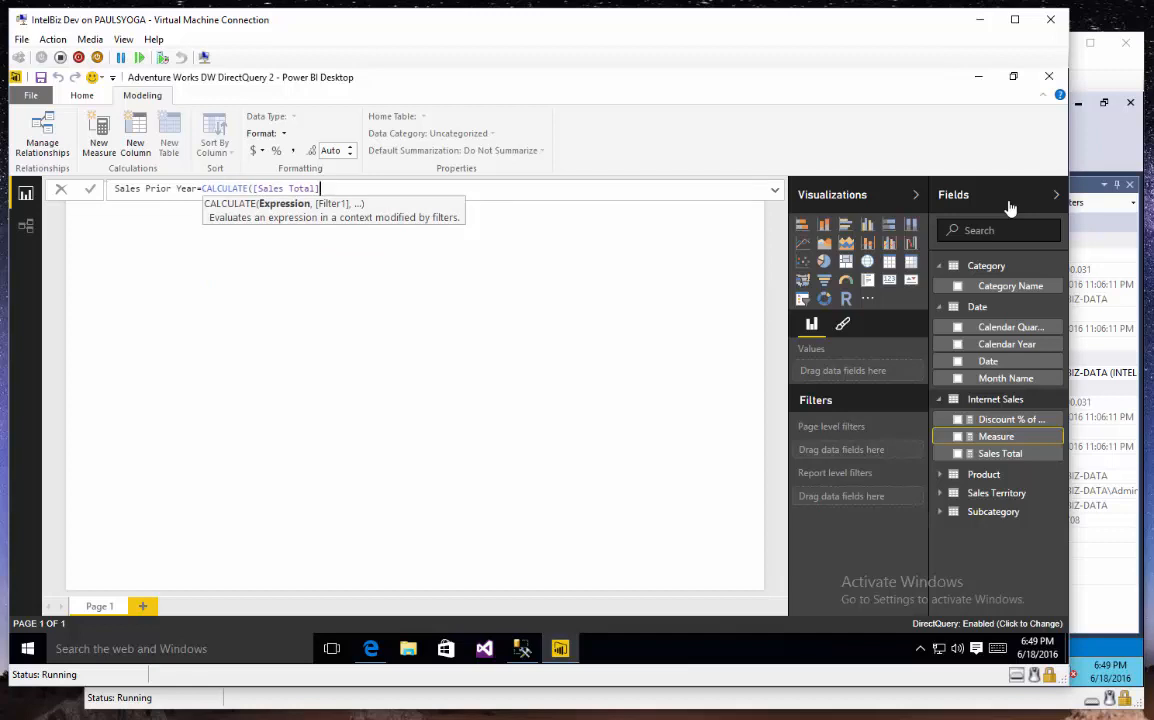
type(", SA")
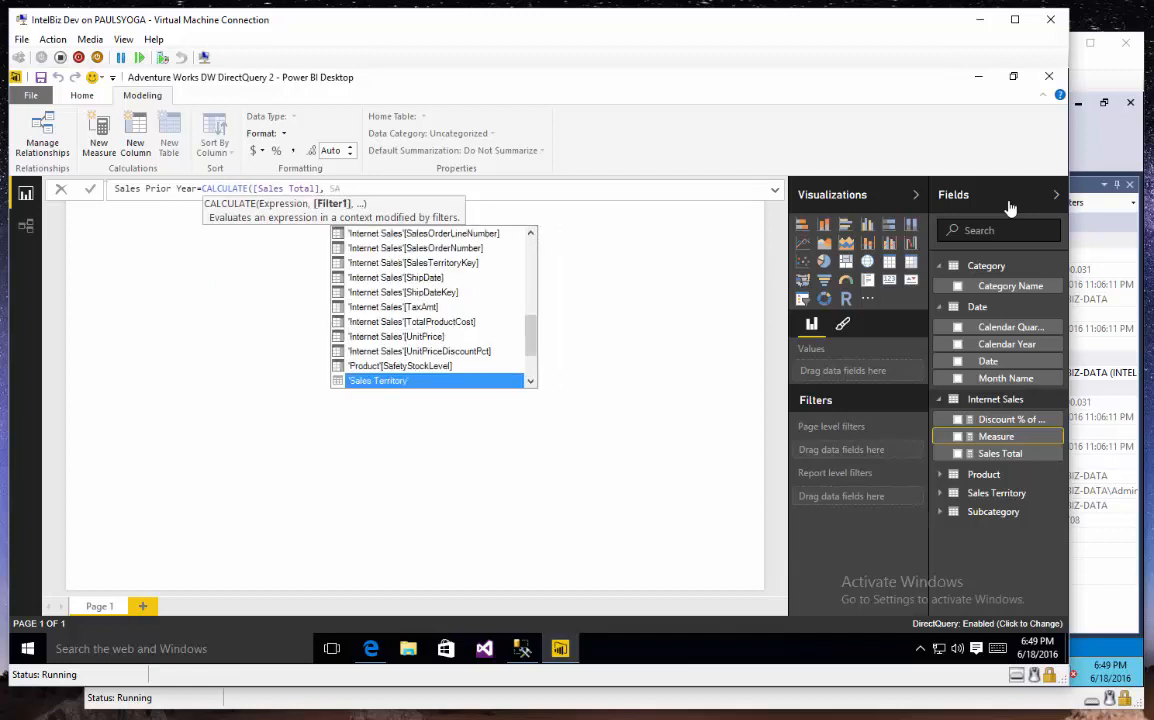
type("M")
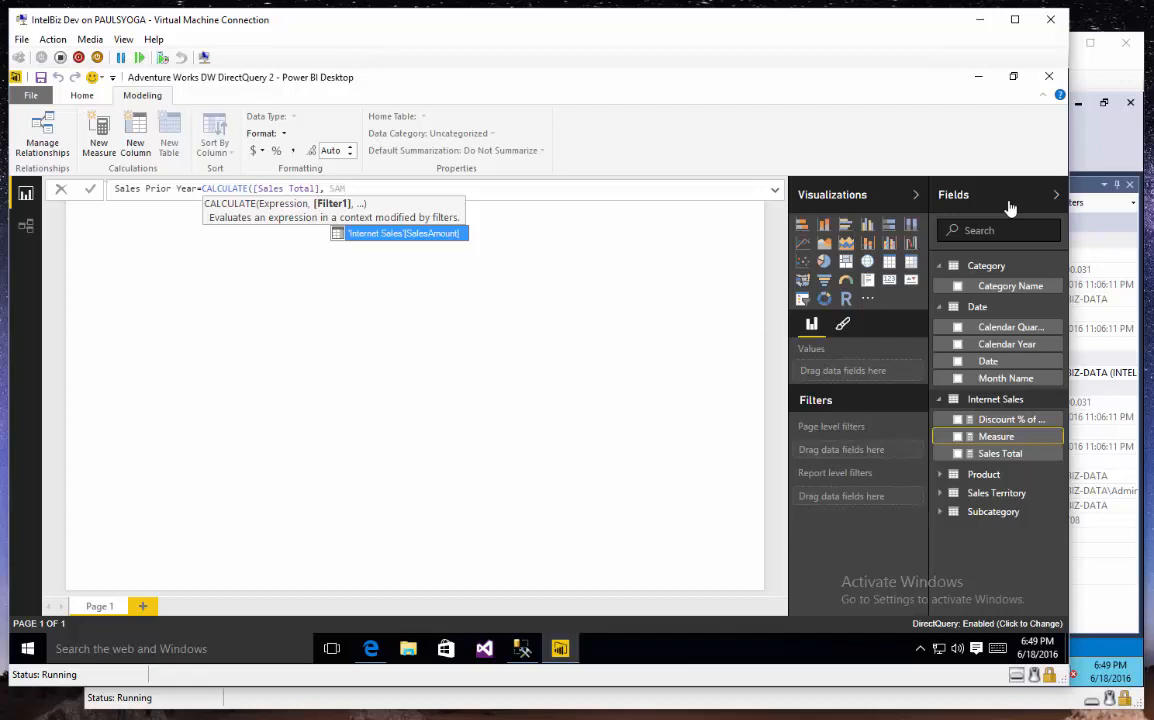
key("BackSpace")
key("BackSpace")
key("BackSpace")
key("BackSpace")
key("BackSpace")
key("BackSpace")
key("BackSpace")
key("BackSpace")
key("BackSpace")
key("BackSpace")
key("BackSpace")
key("BackSpace")
key("BackSpace")
key("BackSpace")
key("BackSpace")
key("BackSpace")
key("BackSpace")
key("BackSpace")
key("BackSpace")
key("BackSpace")
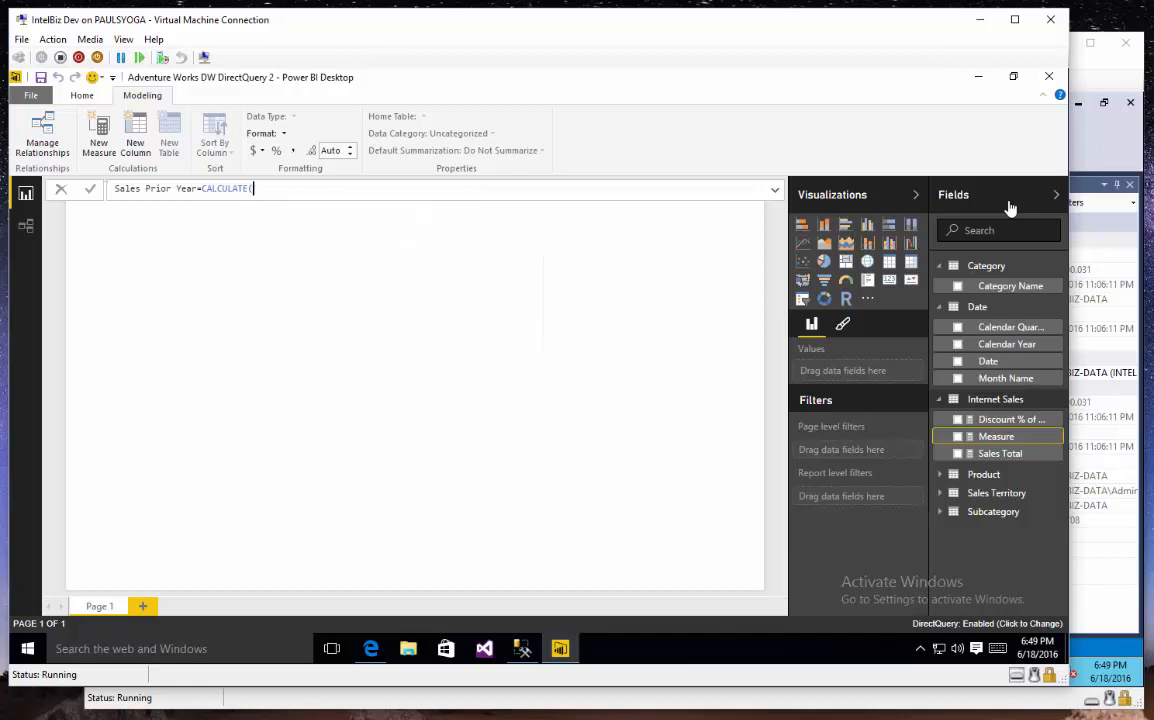
key("BackSpace")
key("BackSpace")
key("BackSpace")
key("BackSpace")
key("BackSpace")
key("BackSpace")
key("BackSpace")
key("BackSpace")
key("BackSpace")
key("BackSpace")
key("BackSpace")
Name the new Internet Sales measure Sales YTD and begin its expression with TOT
type("Sal")
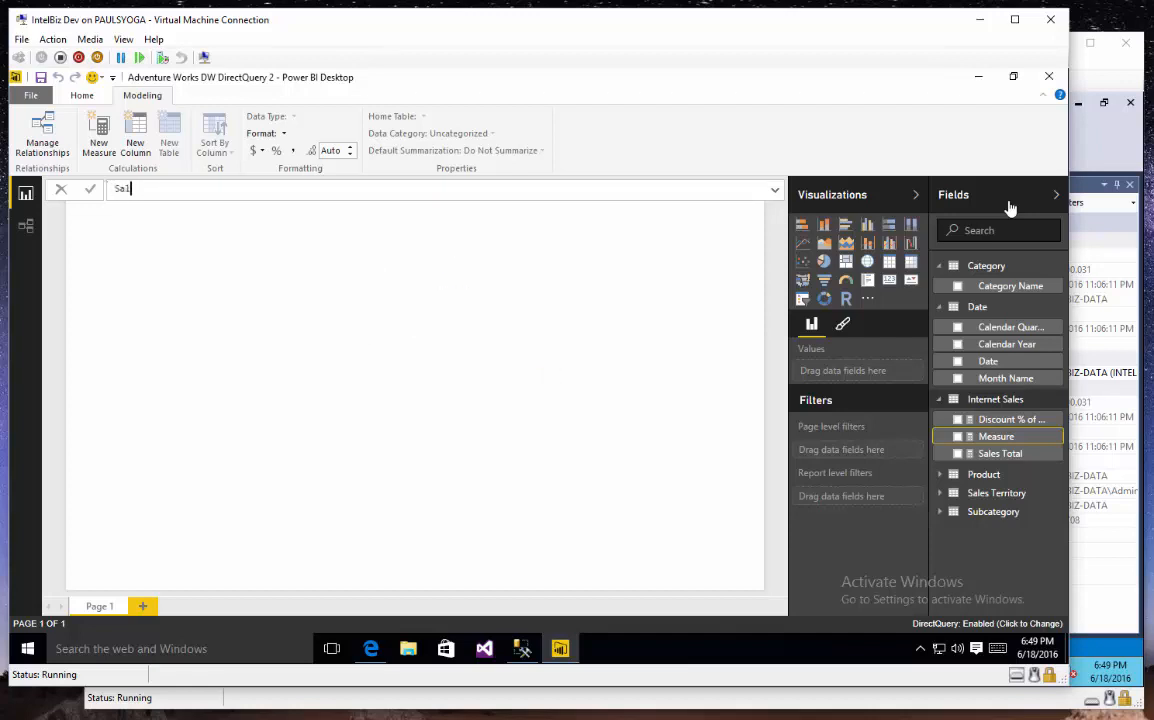
type("es YTD=")
type("TOT")
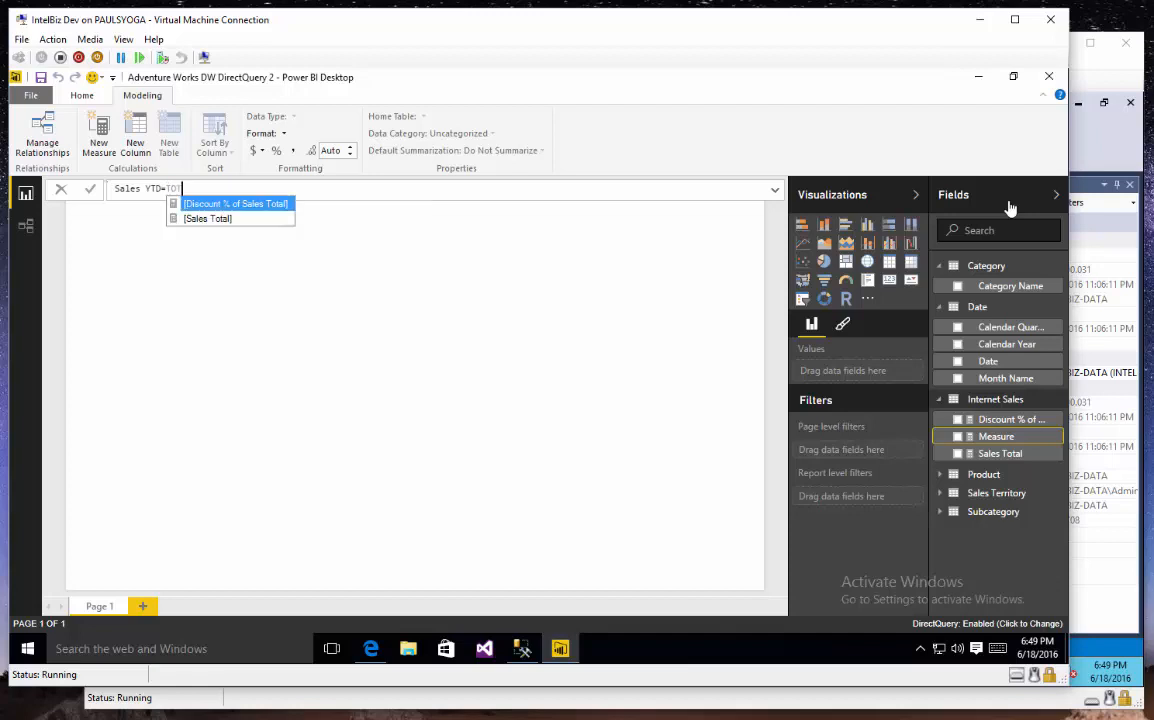